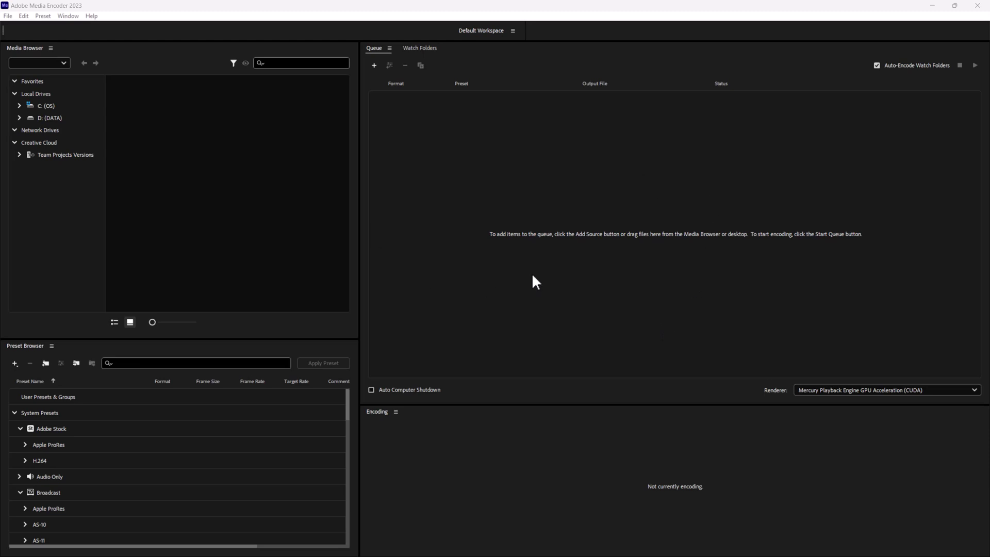
Import all five media files from the Desktop Videos folder into the queue
double_click(659, 243)
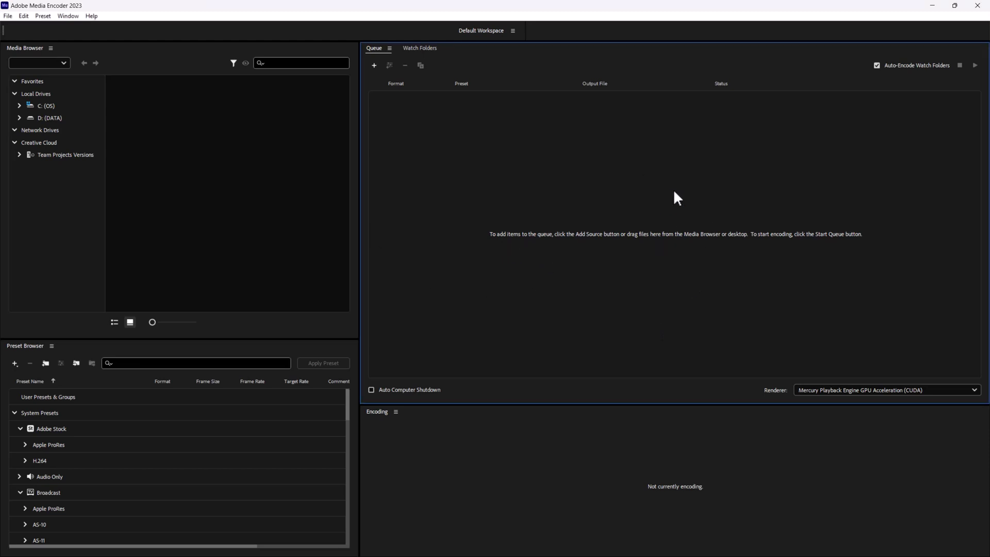
left_click(30, 132)
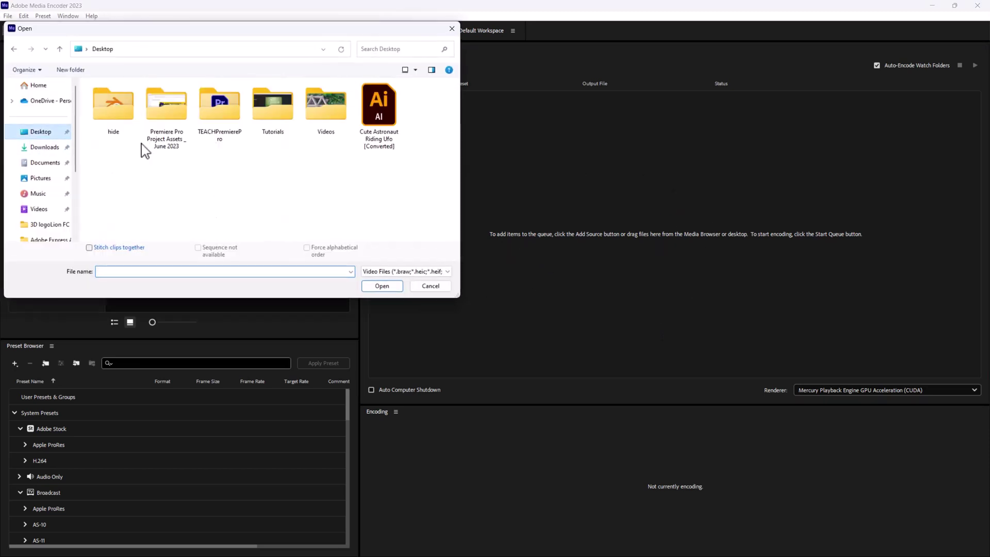
double_click(327, 120)
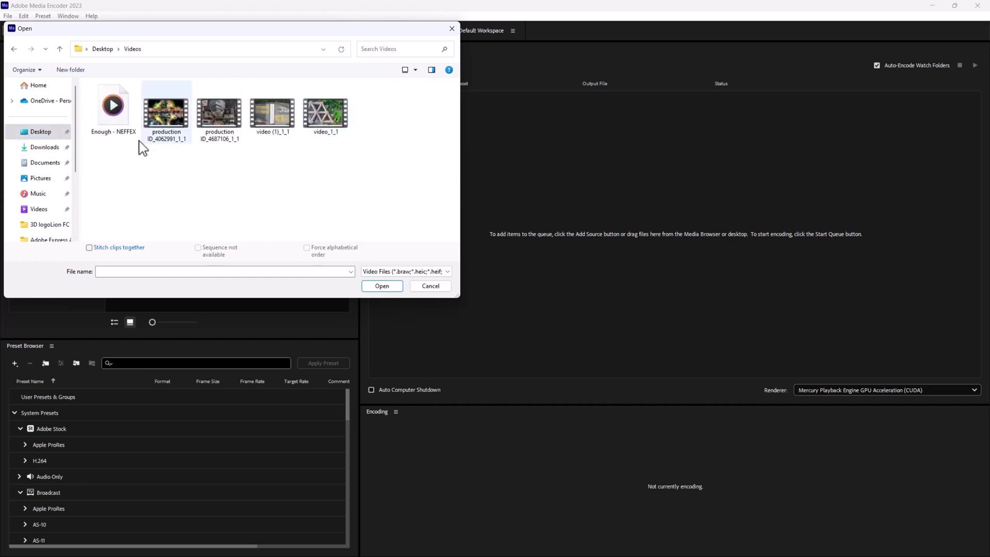
key("ctrl+a")
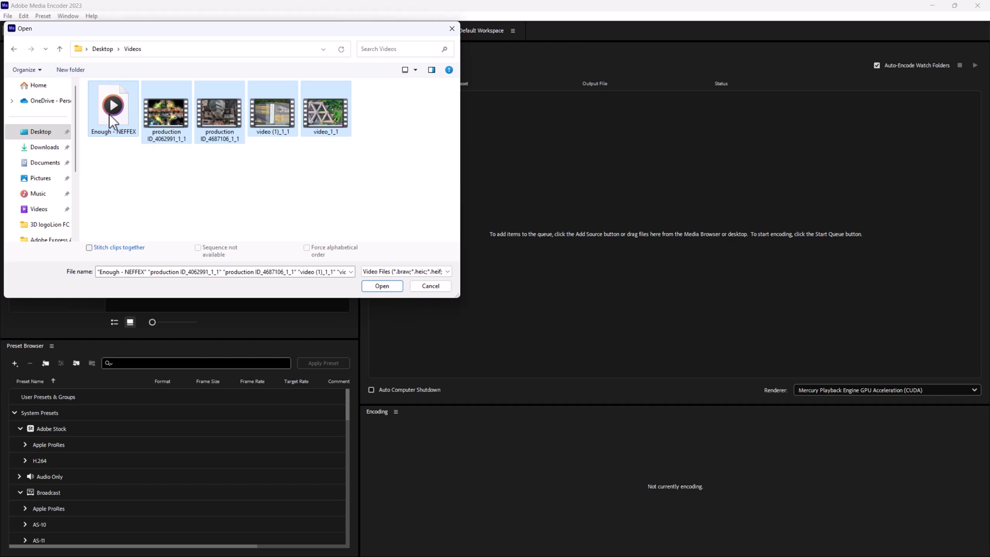
left_click(406, 273)
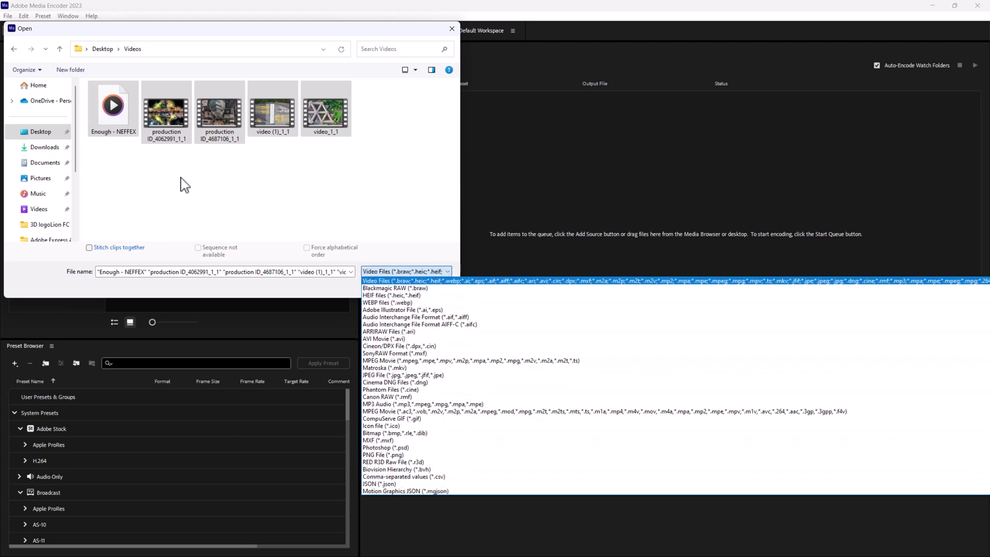
left_click(397, 204)
left_click(382, 287)
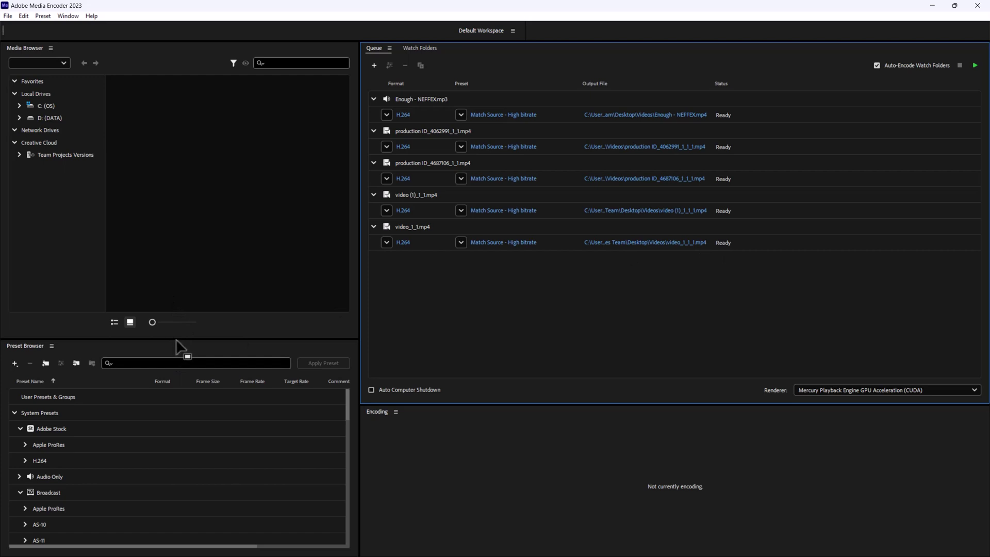
Make the Preset Browser panel taller so more presets are visible
left_click_drag(176, 340, 196, 262)
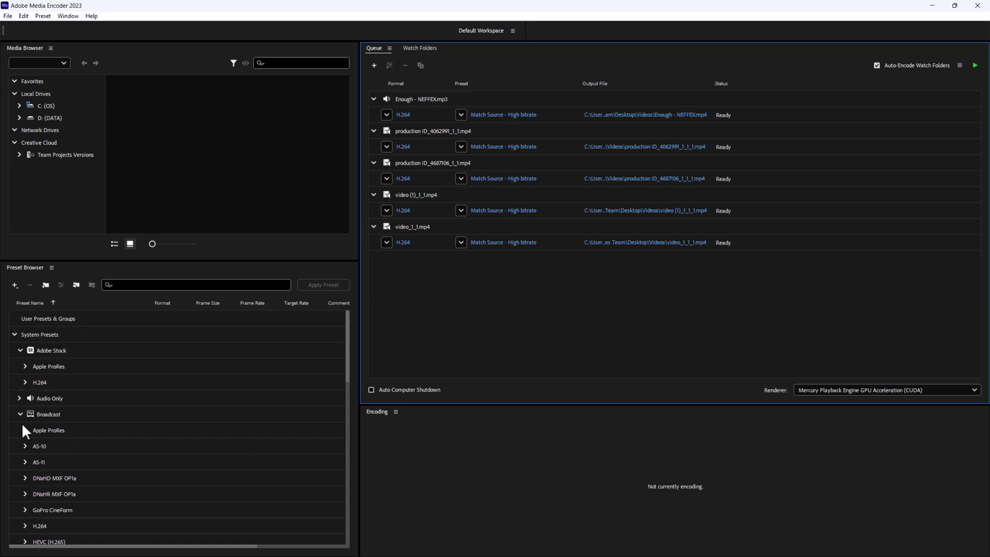
Collapse the Broadcast and Camera preset groups, briefly expanding and collapsing Mobile
scroll(48, 442, "down", 1)
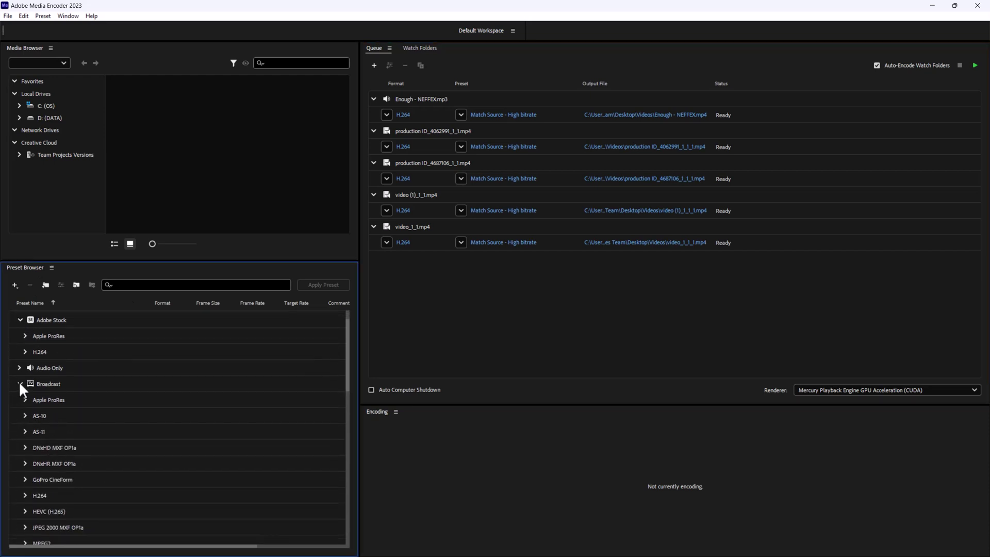
left_click(20, 383)
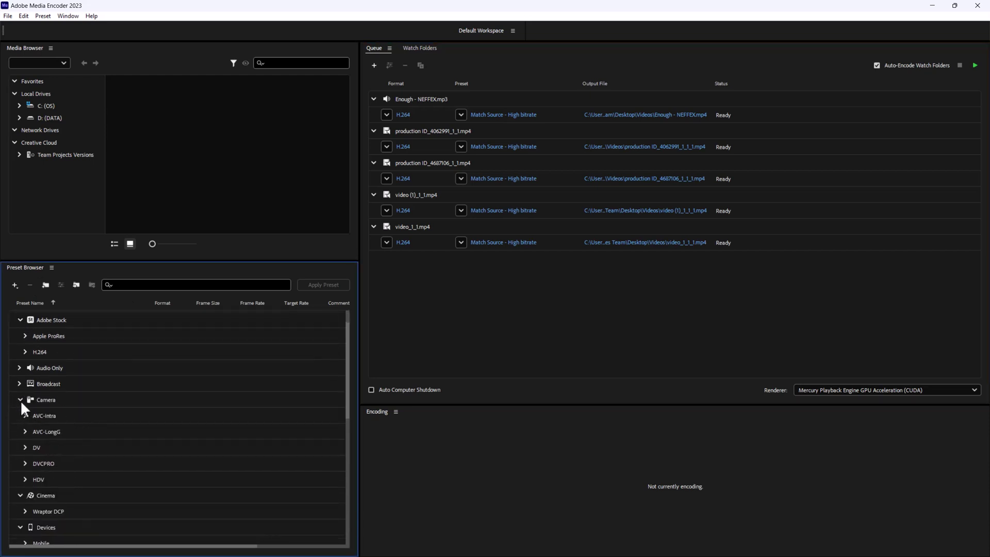
left_click(20, 400)
scroll(48, 455, "down", 1)
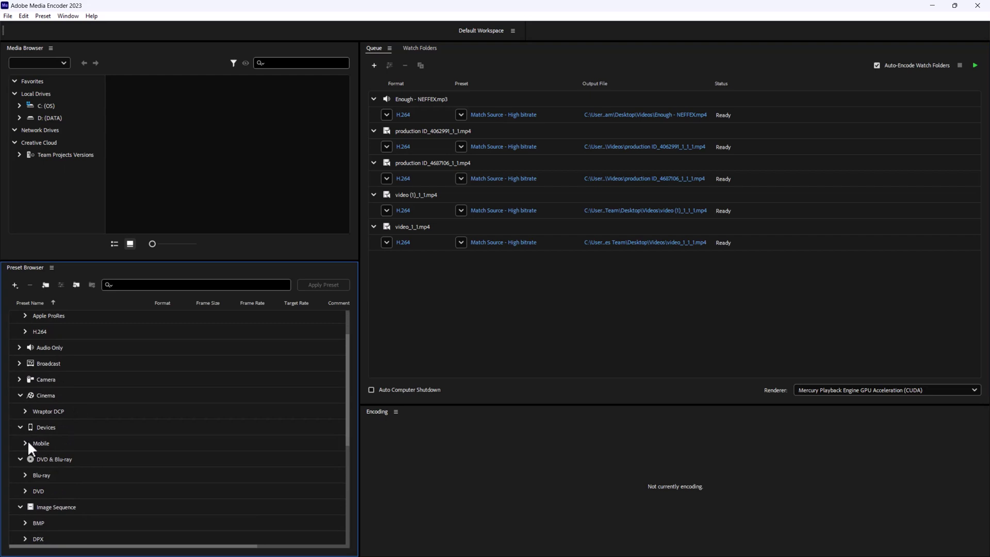
left_click(26, 442)
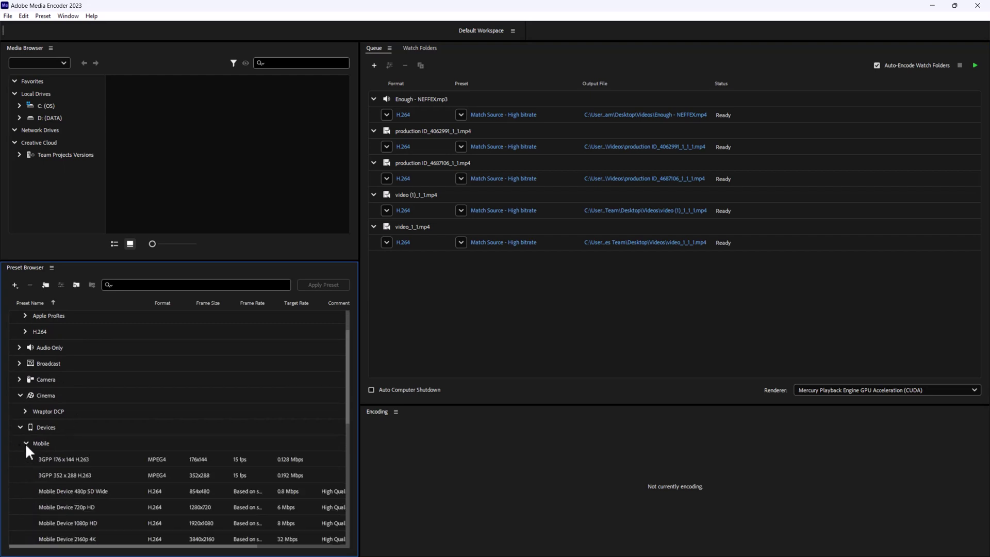
left_click(26, 443)
Expand Web Video > Social Media and browse its Facebook, Twitter, Vimeo and YouTube presets
scroll(108, 465, "down", 3)
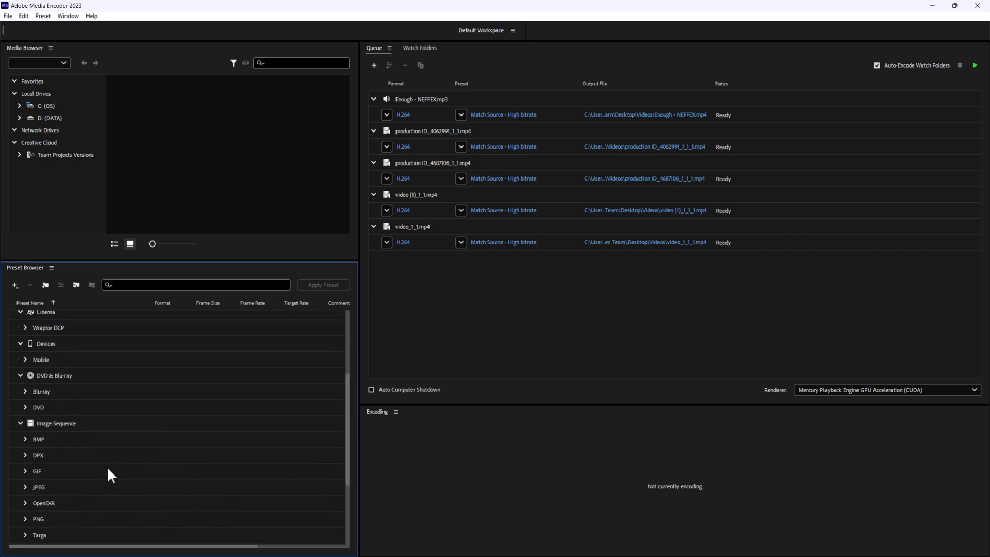
scroll(69, 456, "down", 5)
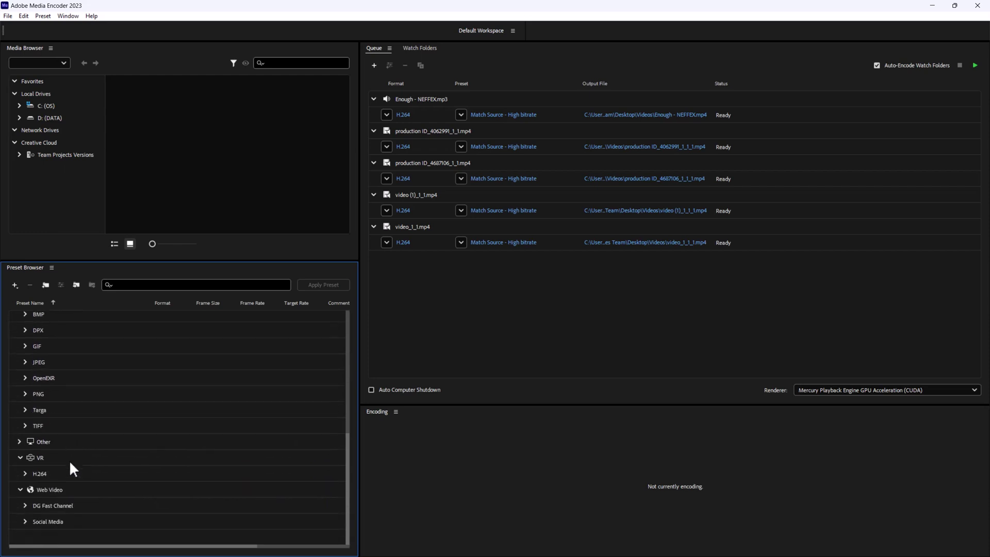
left_click(26, 521)
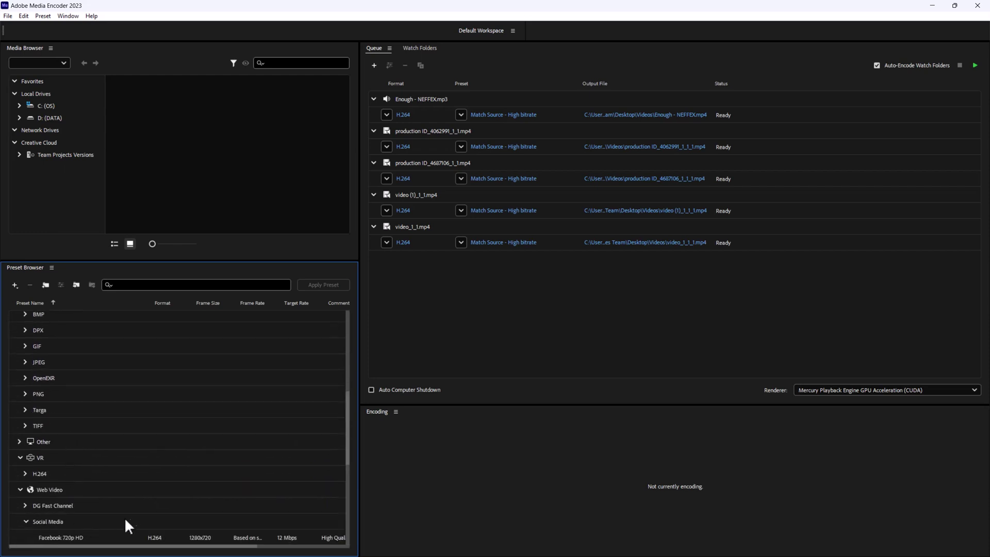
scroll(128, 514, "down", 4)
scroll(132, 516, "down", 2)
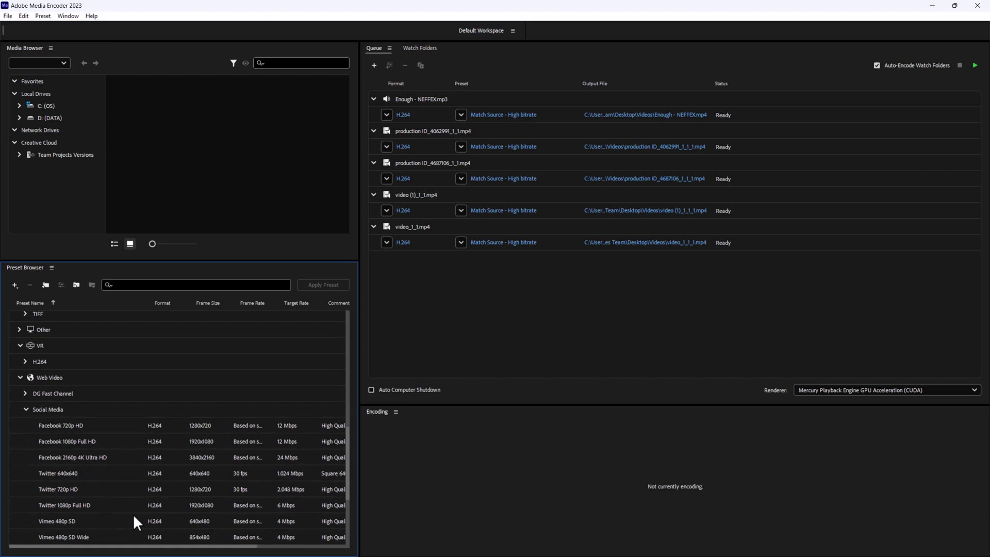
scroll(134, 516, "down", 4)
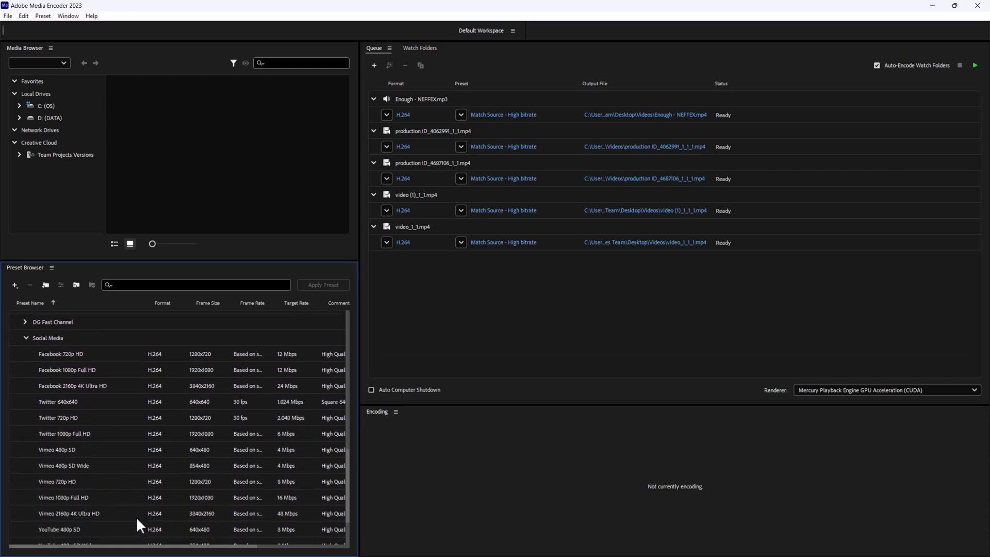
scroll(139, 525, "down", 1)
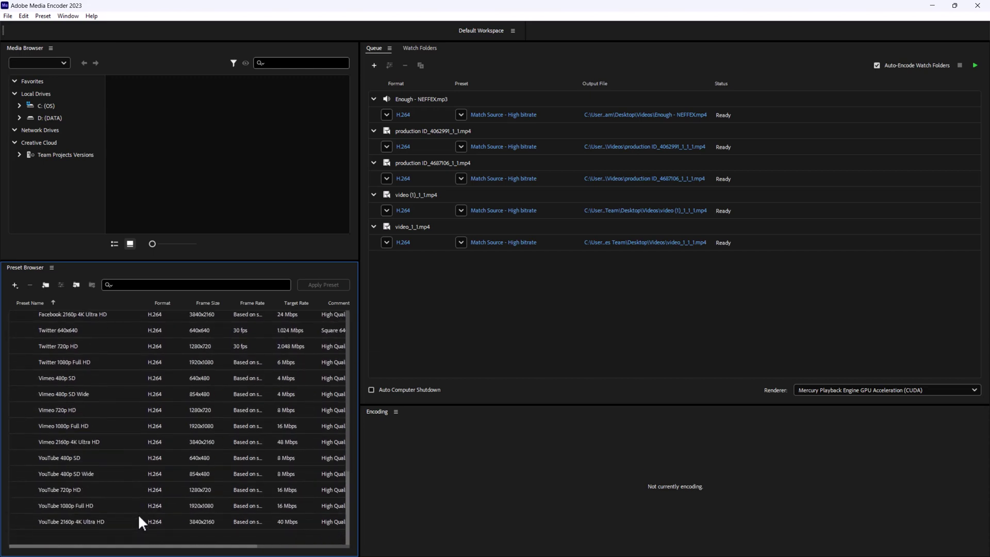
scroll(80, 410, "up", 1)
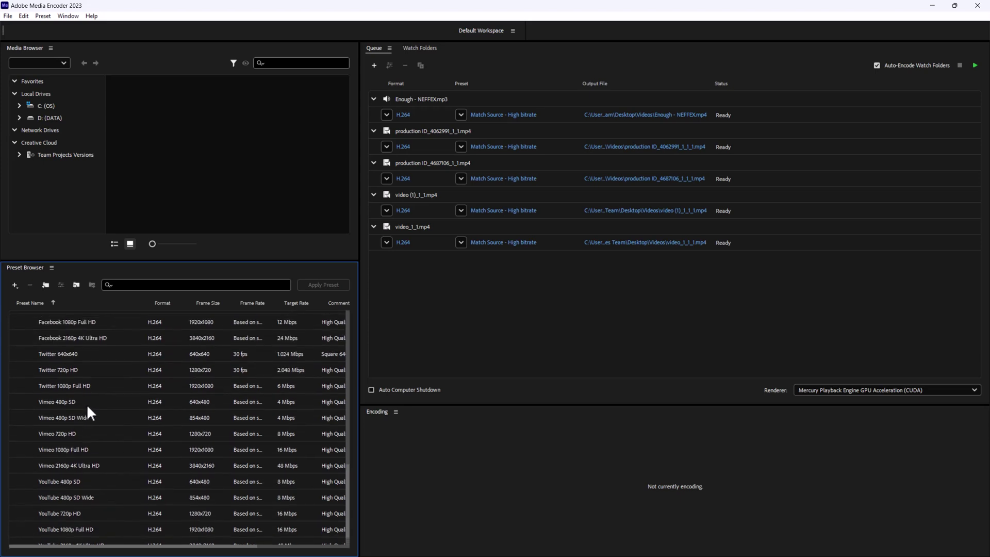
scroll(122, 332, "up", 1)
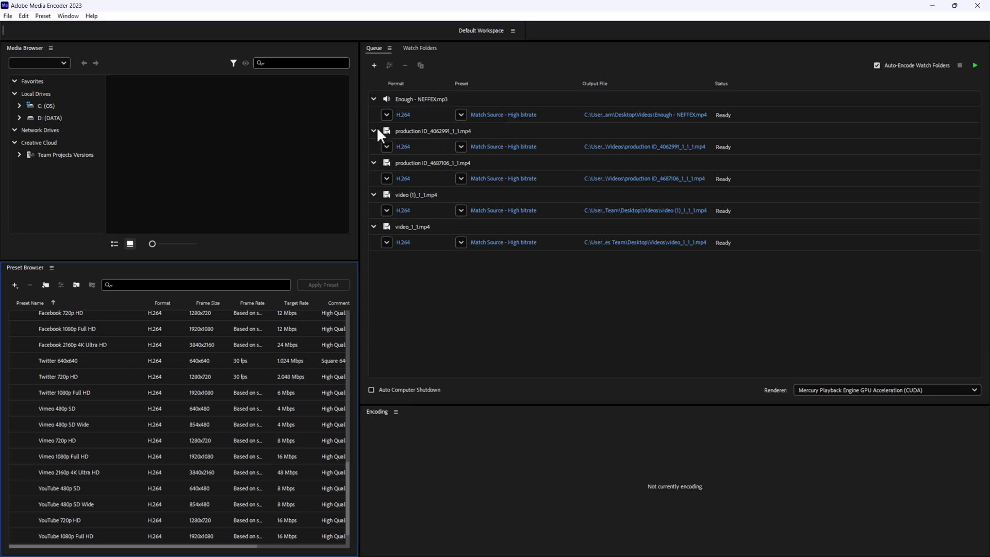
Change the Enough - NEFFEX.mp3 item's output format to AIFF with the AIFF 48 kHz preset
left_click(436, 101)
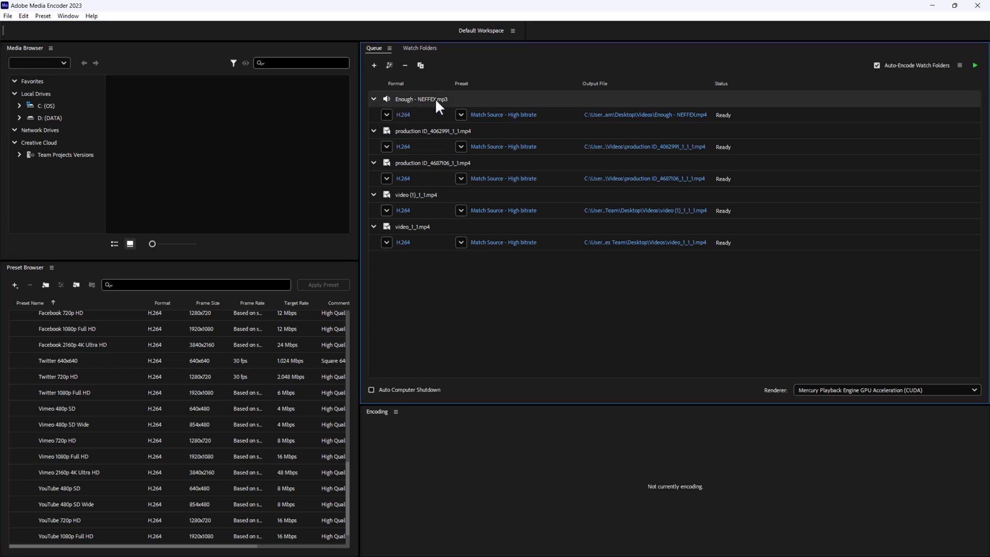
left_click(388, 114)
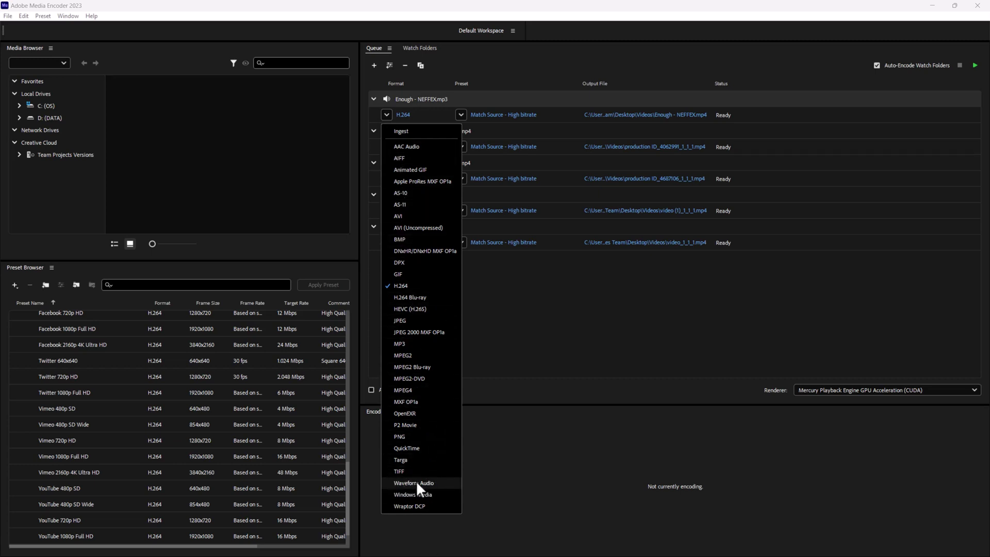
left_click(397, 159)
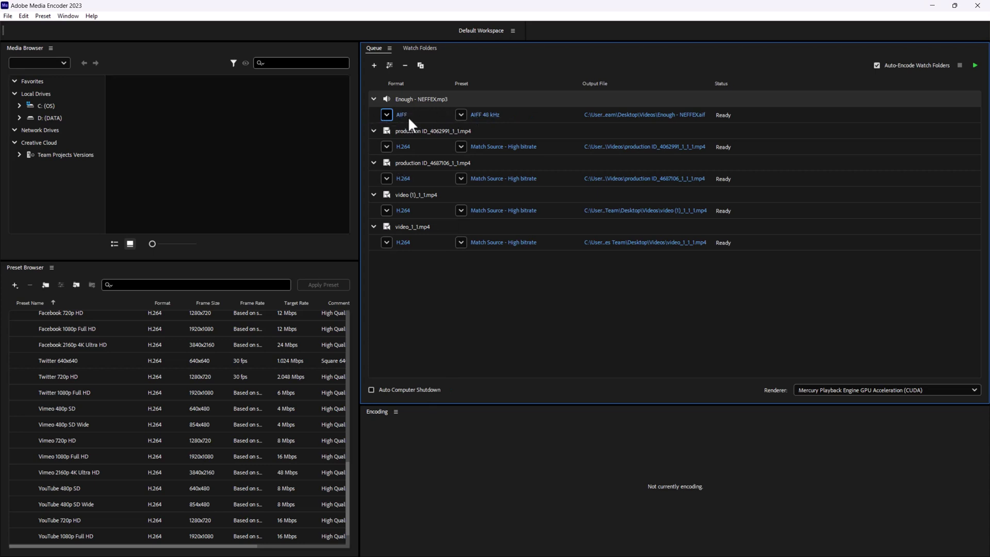
In the AIFF item's Export Settings, keep audio at 48000 Hz sample rate and Stereo channels
left_click(477, 115)
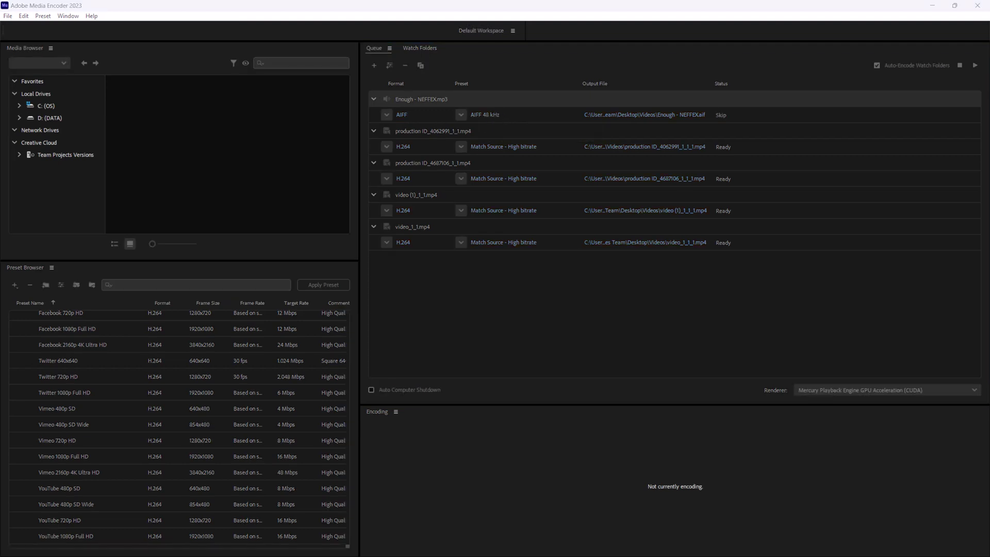
left_click_drag(321, 49, 450, 50)
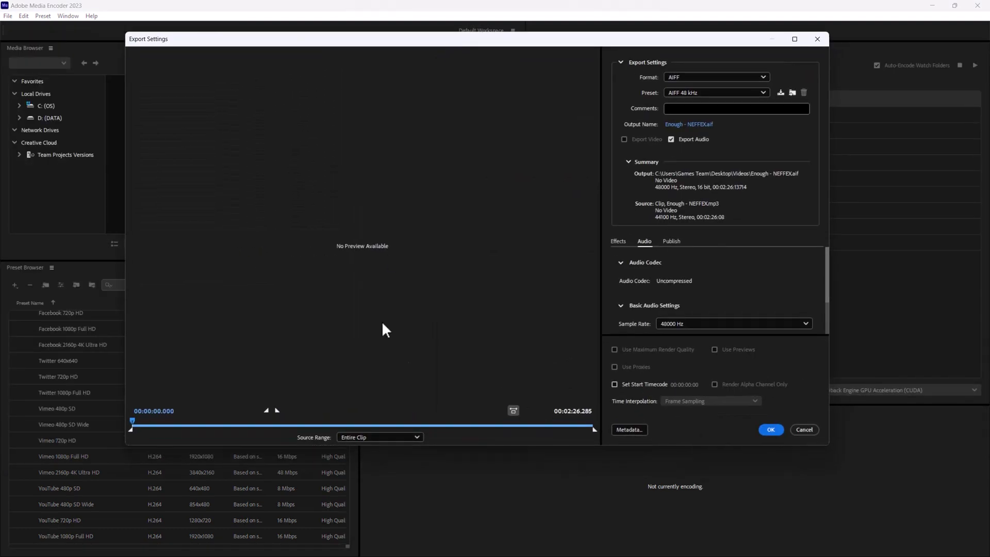
scroll(682, 279, "down", 2)
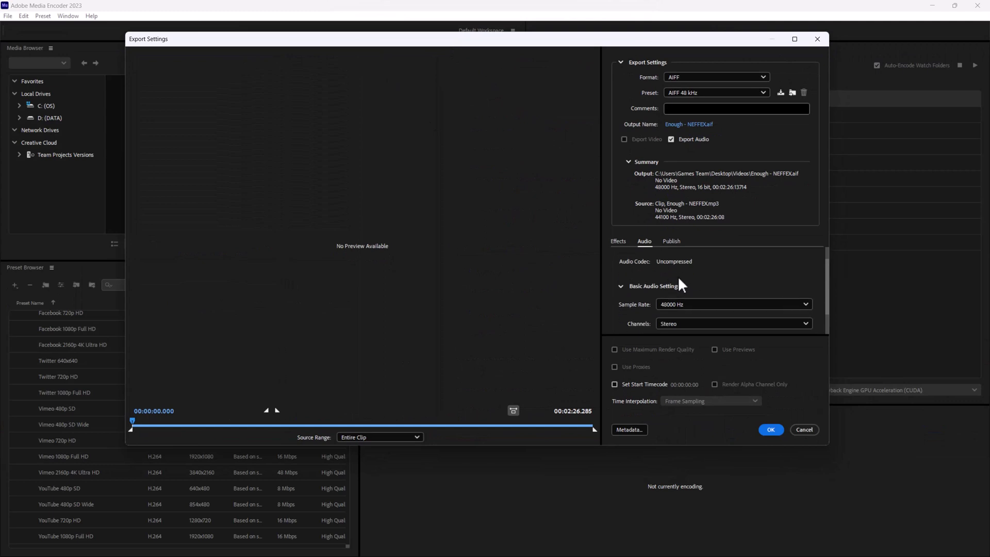
scroll(678, 277, "down", 1)
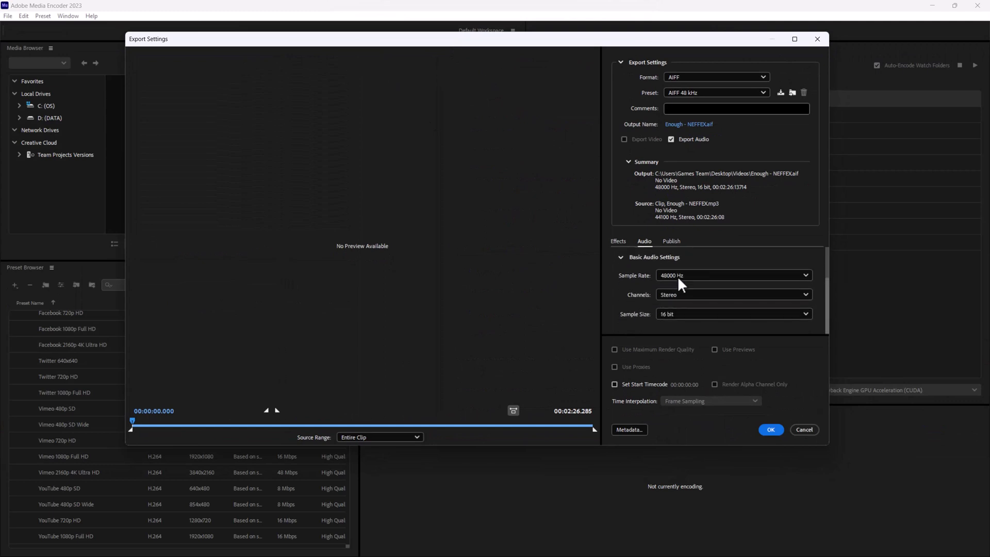
left_click(806, 276)
left_click(806, 275)
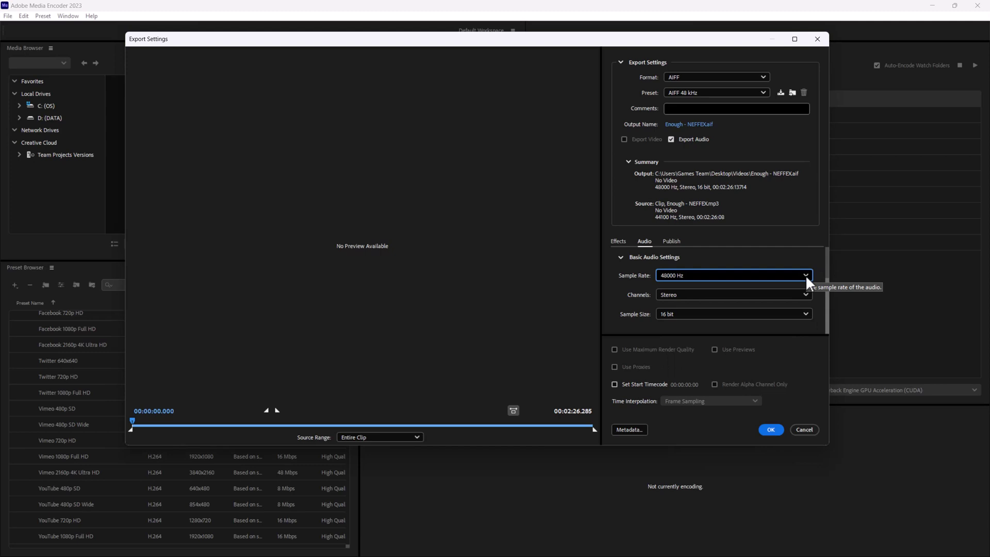
left_click(807, 295)
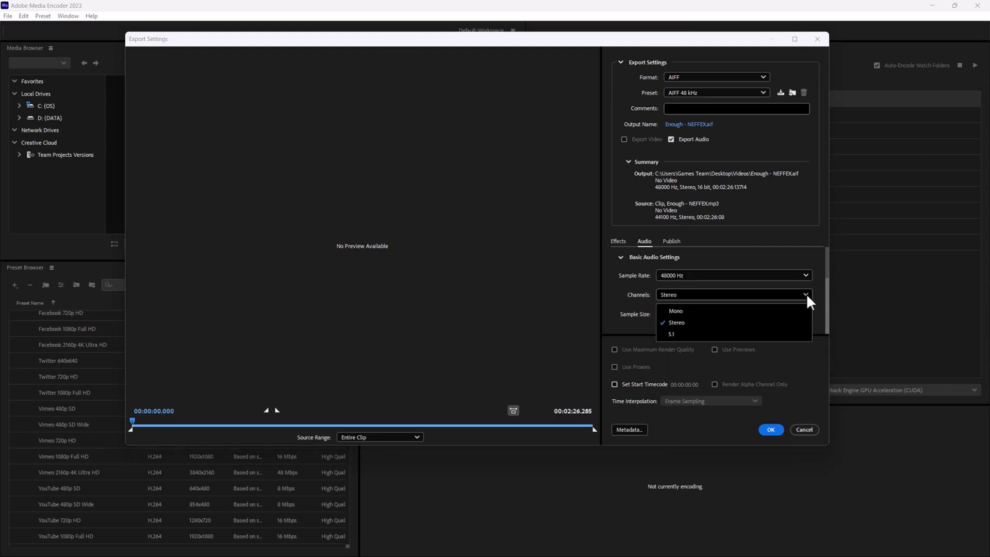
left_click(807, 296)
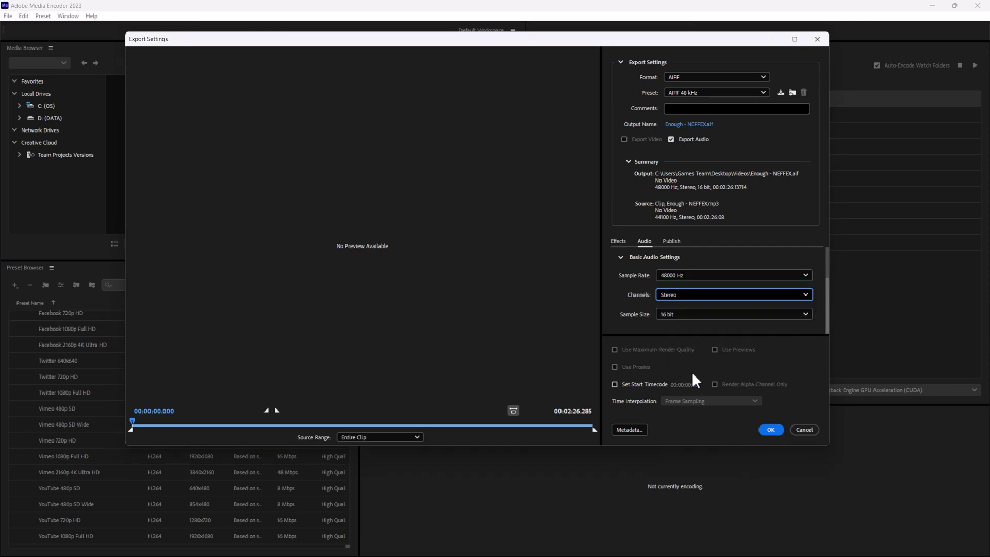
Review the Effects tab's loudness options, leaving the preset and AIFF format unchanged
scroll(640, 322, "down", 1)
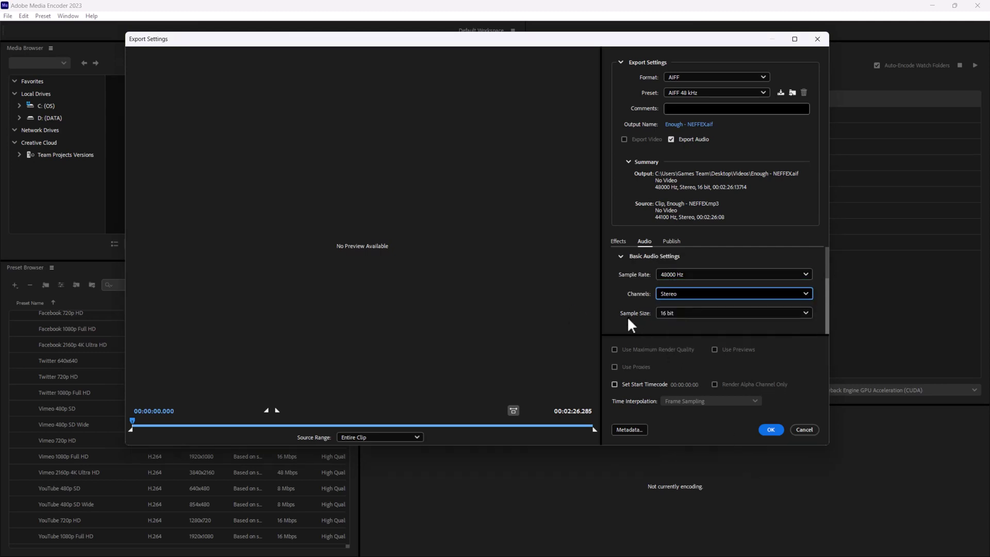
left_click(619, 241)
scroll(686, 293, "down", 5)
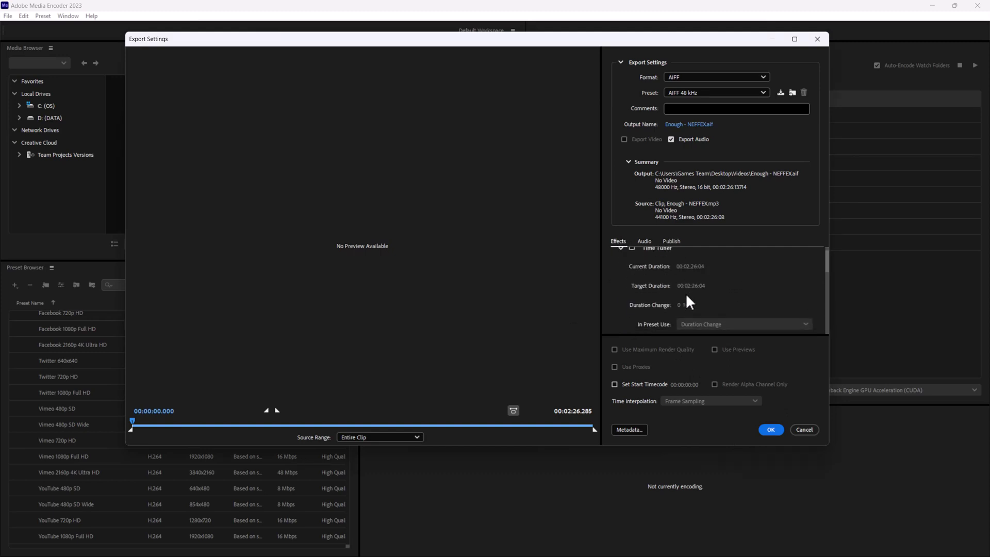
scroll(688, 298, "down", 3)
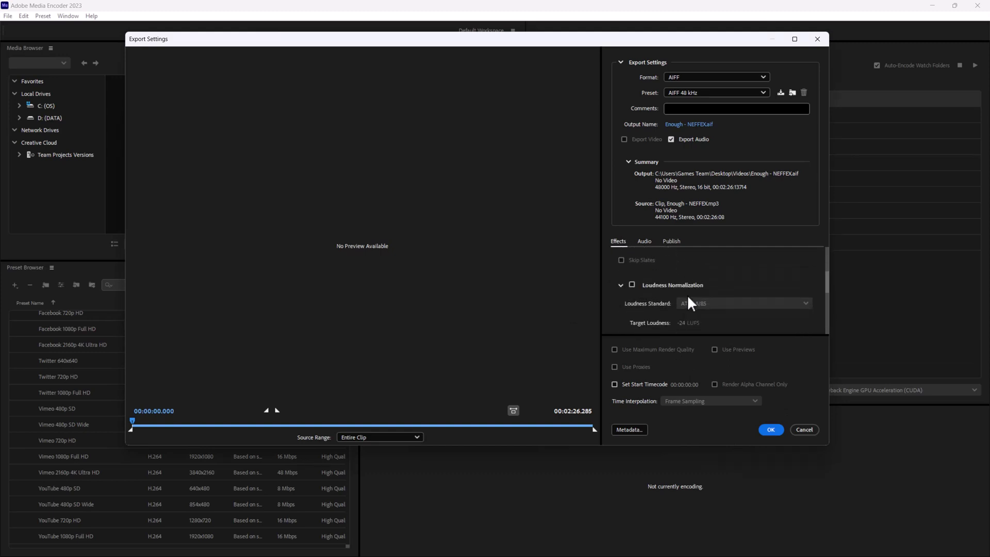
scroll(660, 285, "down", 3)
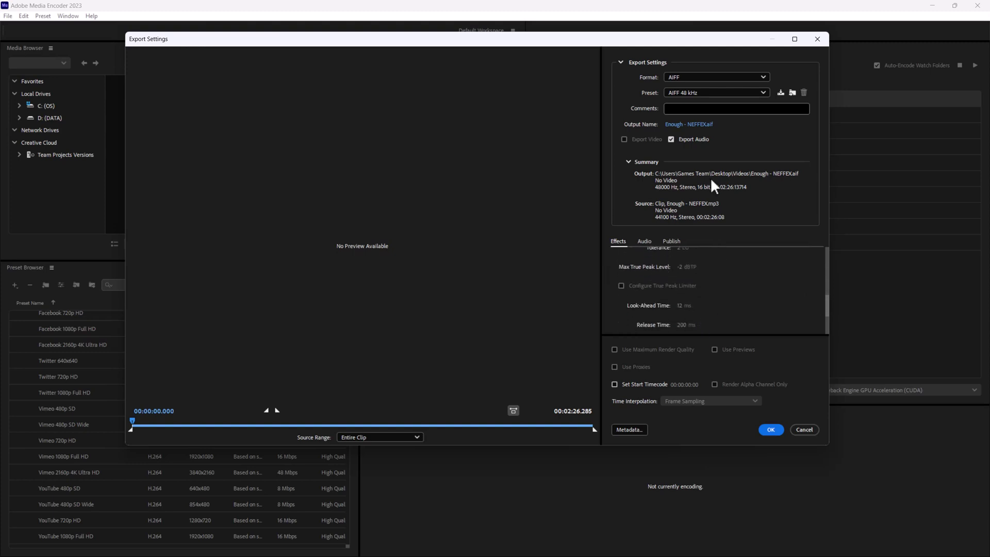
left_click(688, 109)
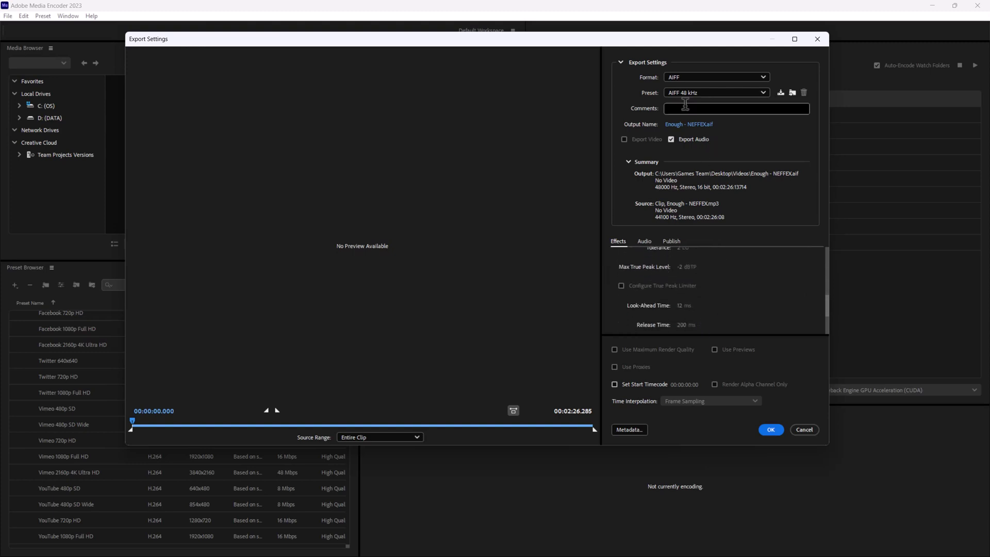
left_click(720, 91)
left_click(721, 91)
left_click(720, 75)
left_click(721, 77)
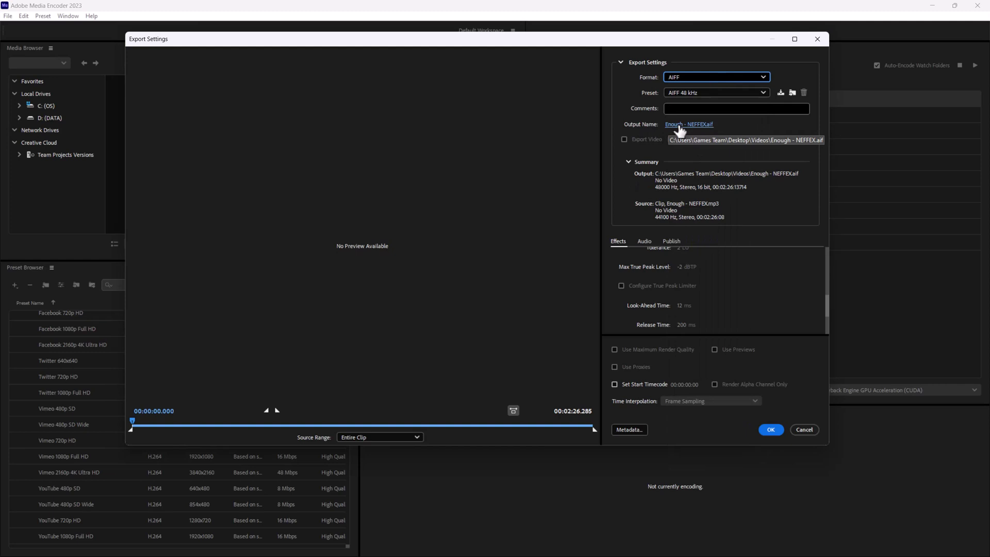
Close Metadata and Export Settings without saving, then delete Enough - NEFFEX.mp3 from the queue
left_click(629, 428)
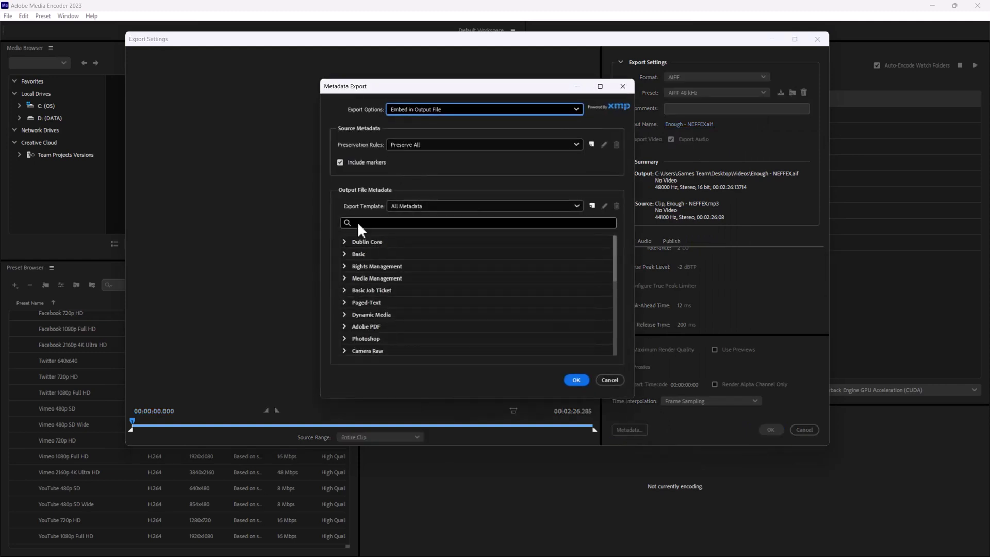
left_click(610, 379)
left_click(813, 429)
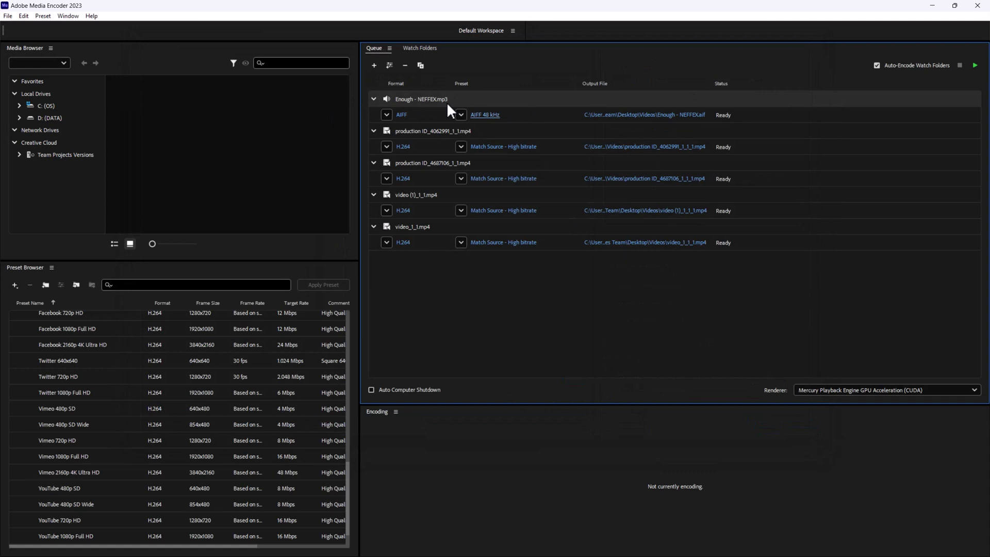
mouse_move(412, 103)
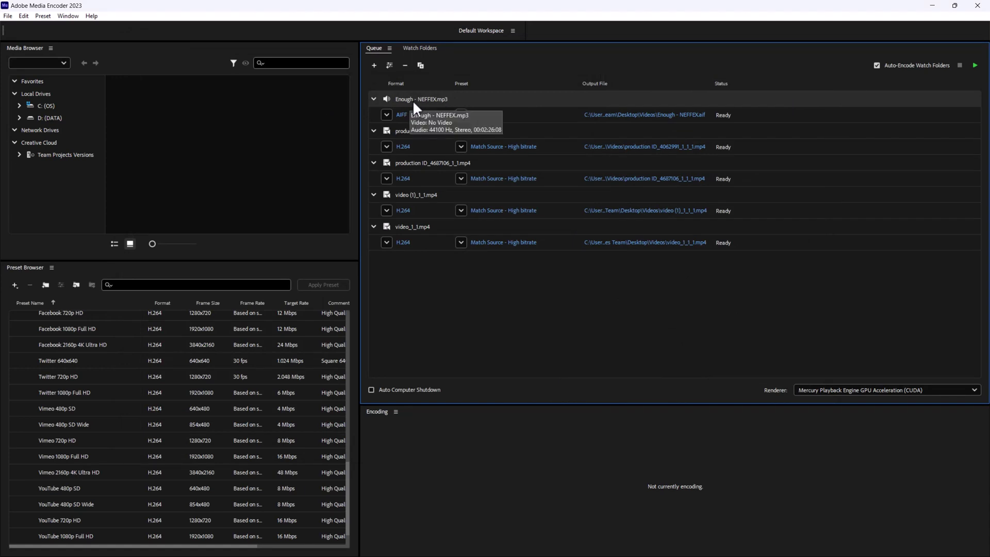
key("Delete")
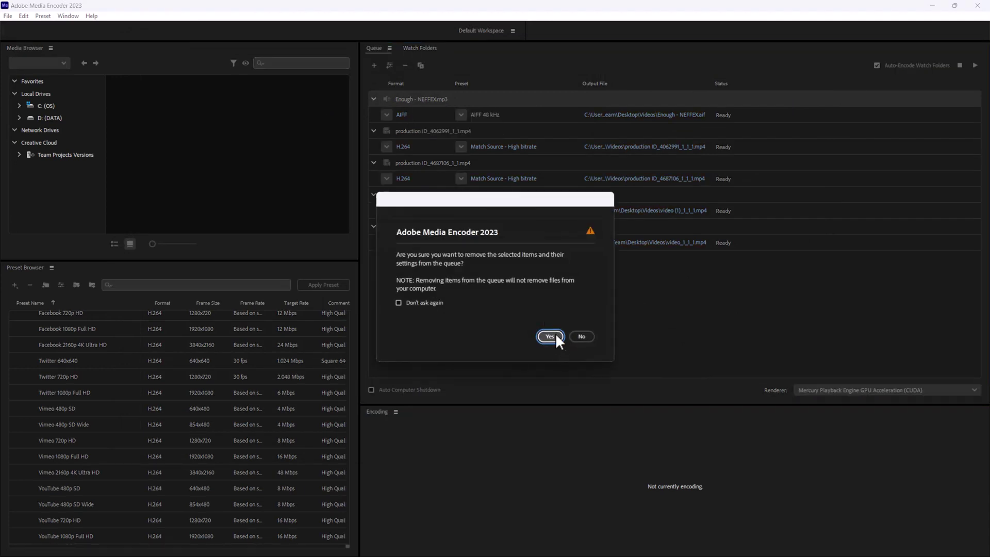
Confirm removing the audio clip and leave the first clip's format as H.264
left_click(550, 336)
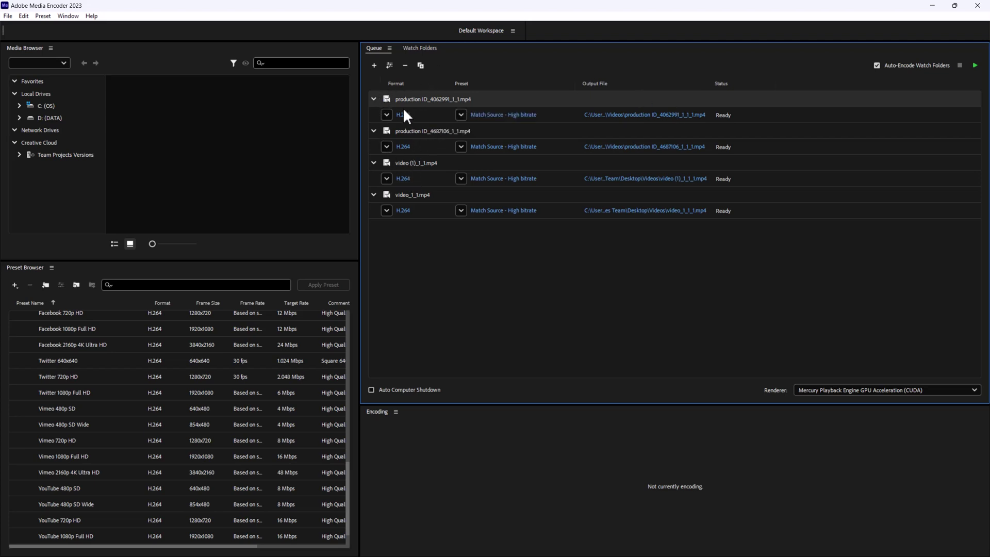
left_click(387, 115)
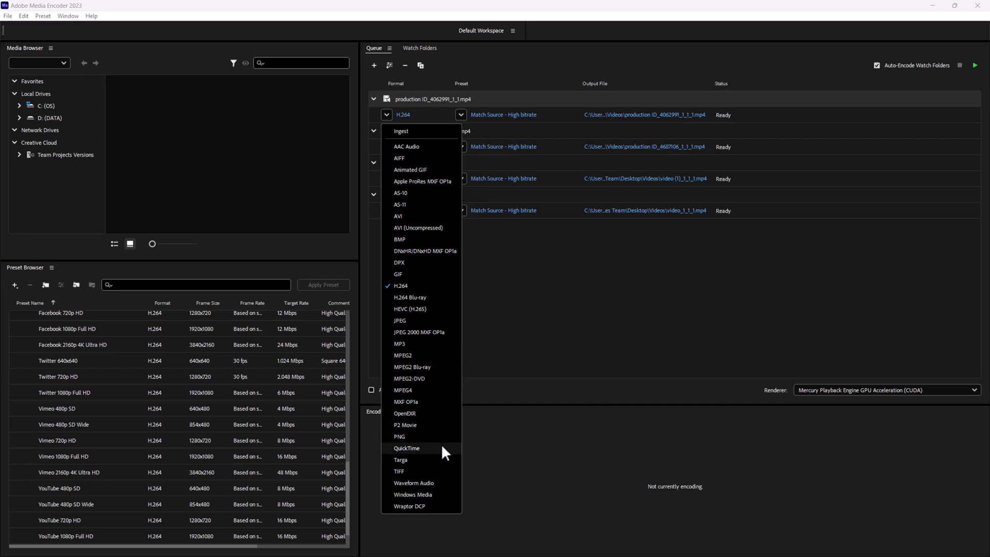
left_click(562, 308)
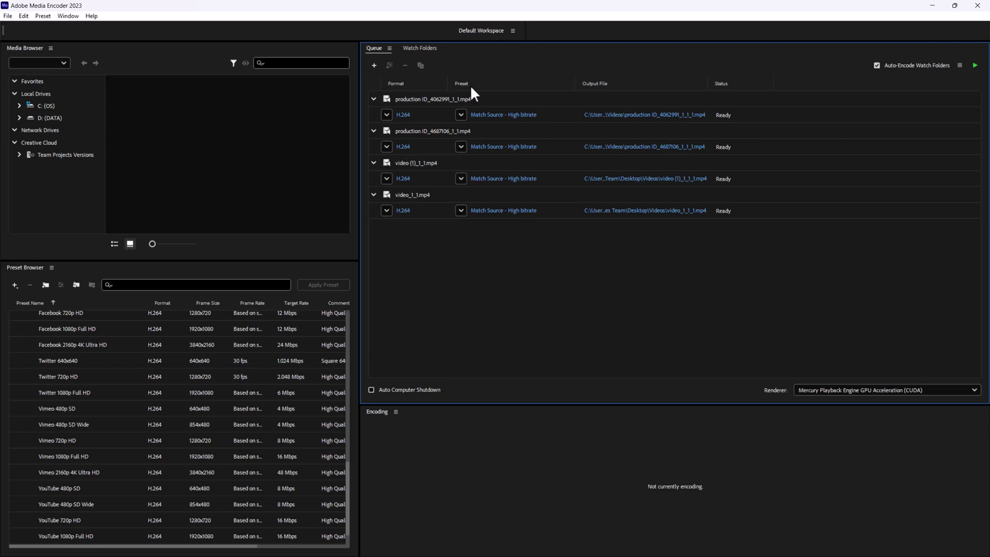
left_click(461, 115)
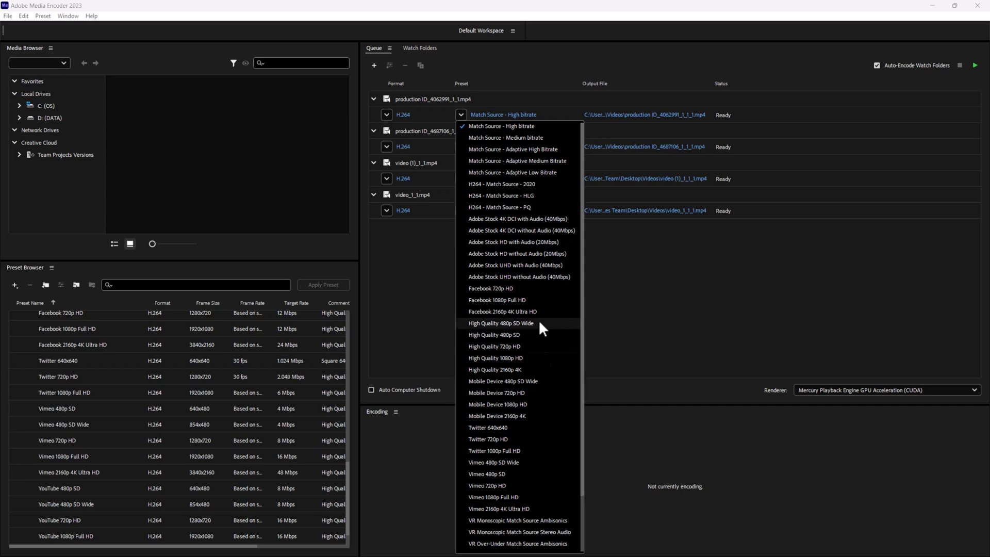
scroll(540, 312, "down", 2)
scroll(539, 313, "down", 3)
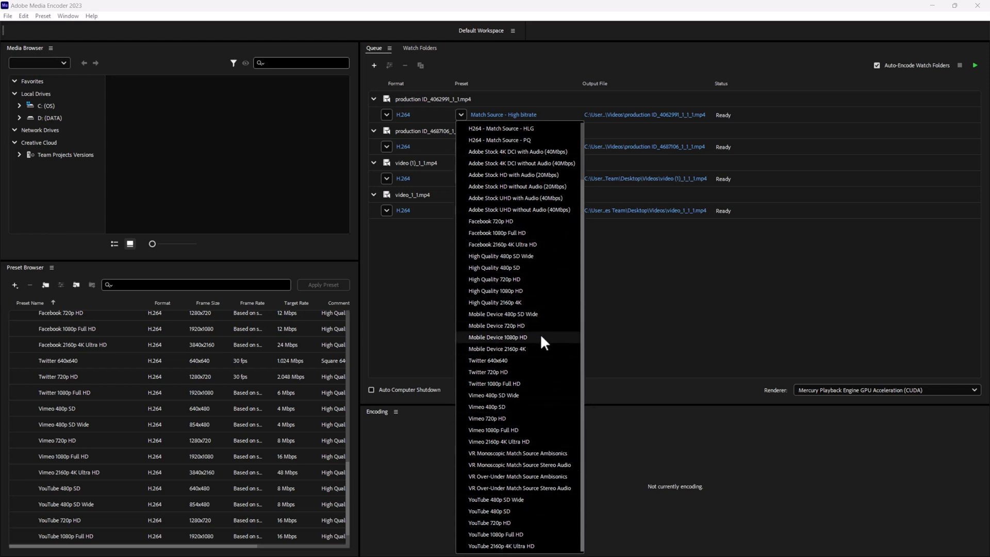
left_click(680, 308)
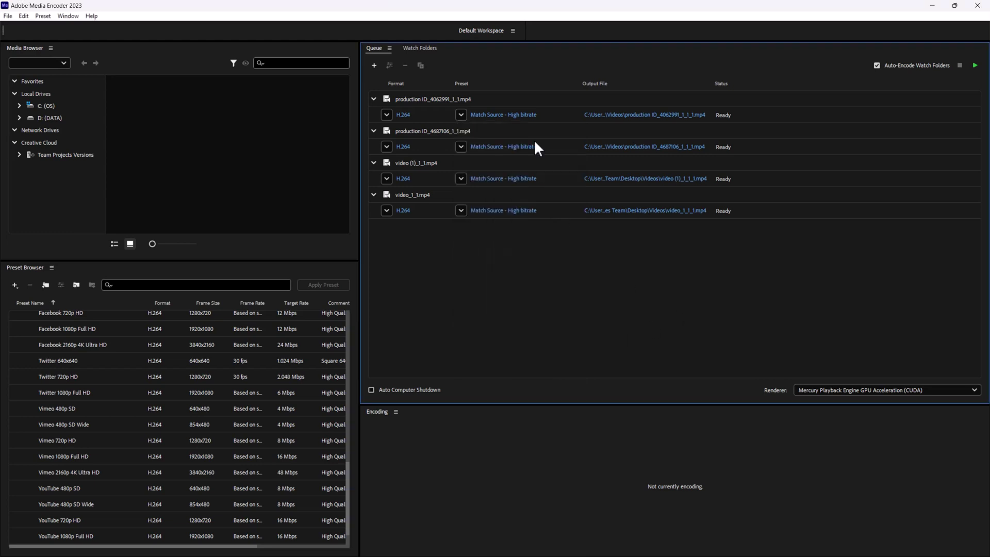
Set the first clip's output file to Render1.mp4 in the Videos folder
left_click(647, 114)
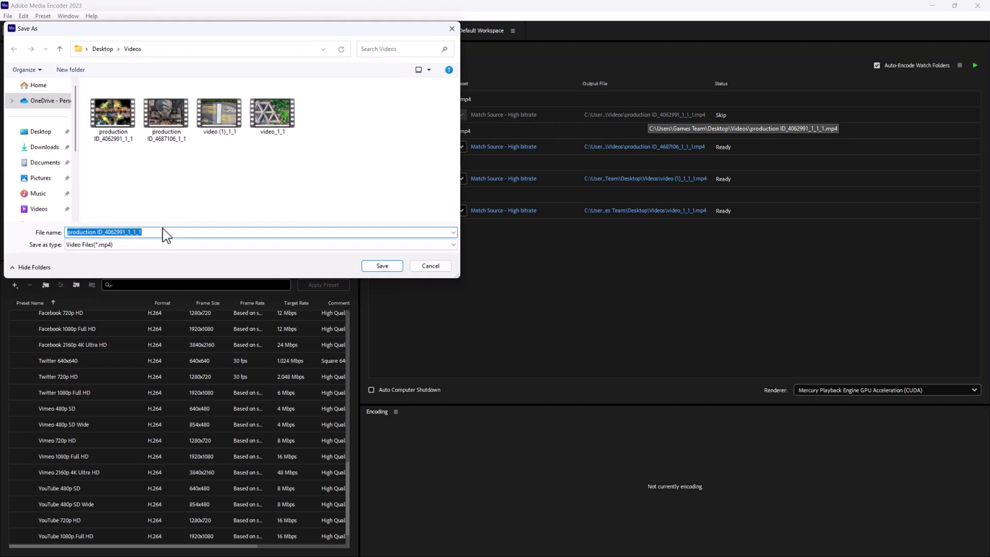
type("Render1")
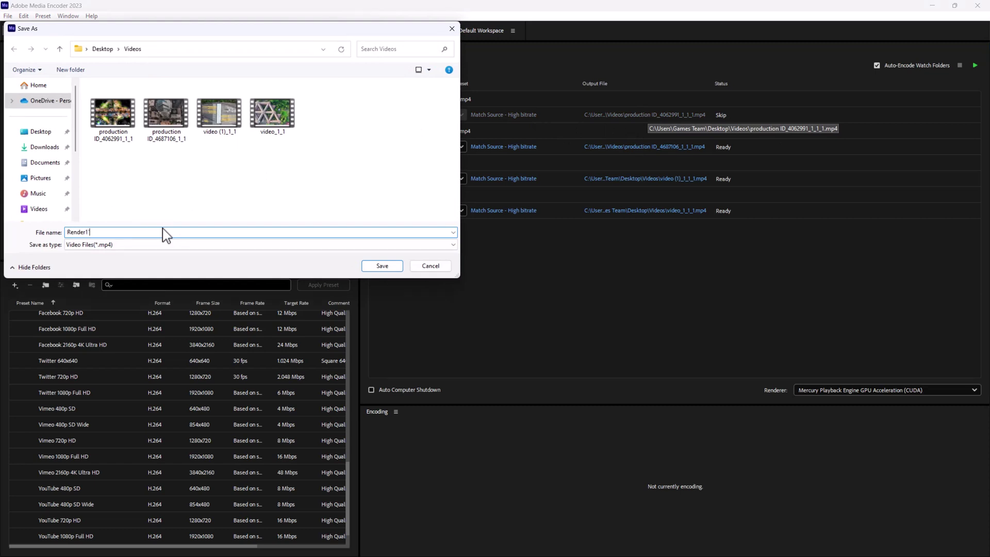
left_click(382, 266)
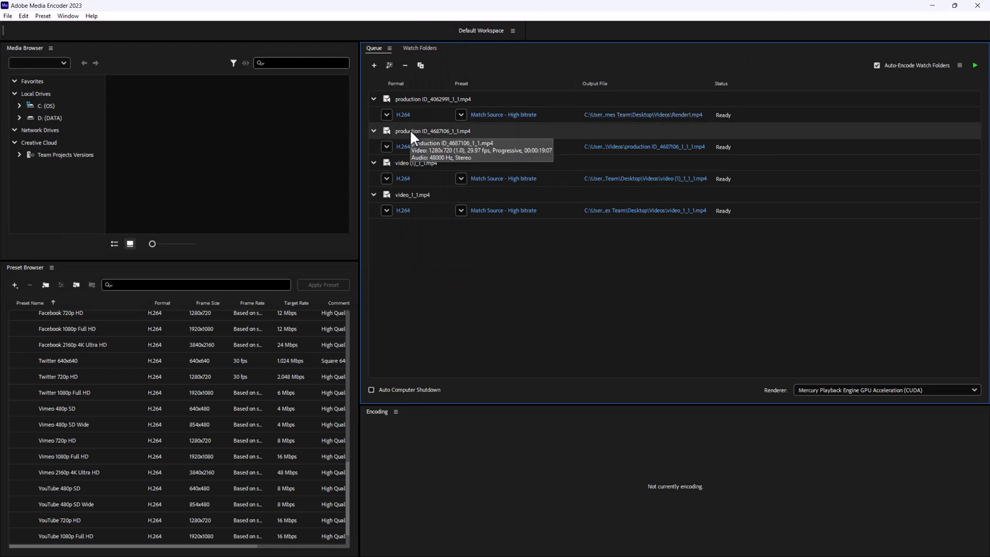
Remove video_1_1.mp4 through production ID_4687106_1_1.mp4, leaving only production ID_4062991_1_1.mp4
left_click(423, 195)
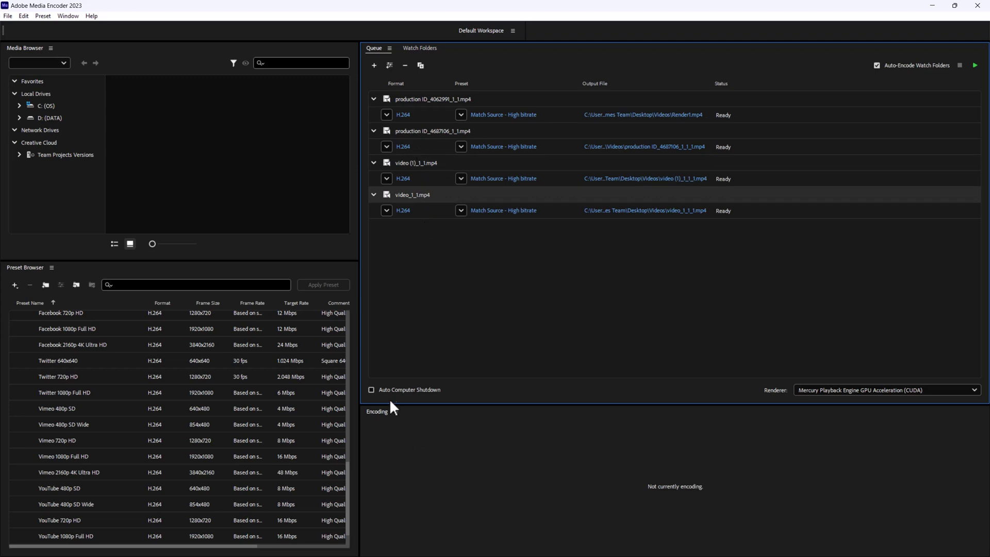
left_click(427, 134, "shift")
key("Delete")
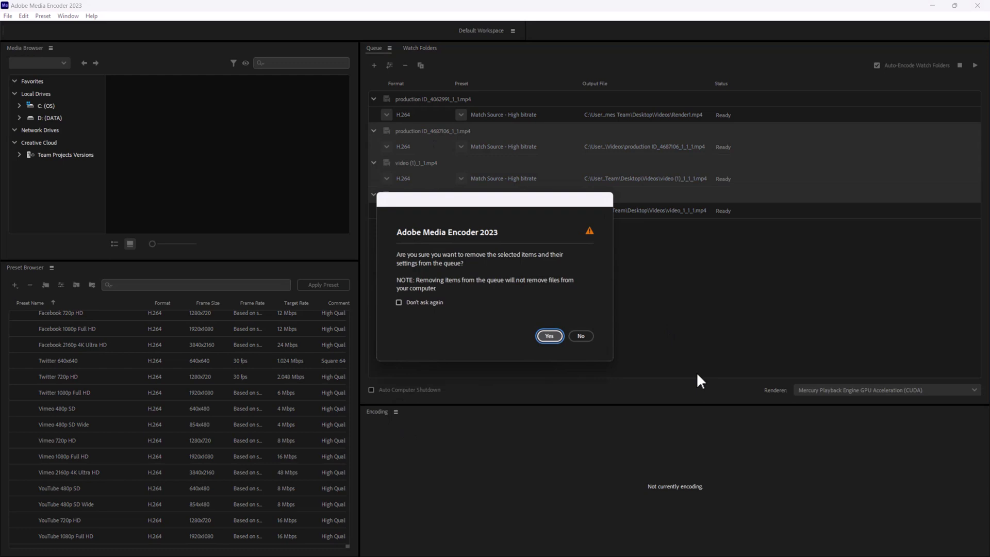
left_click(551, 337)
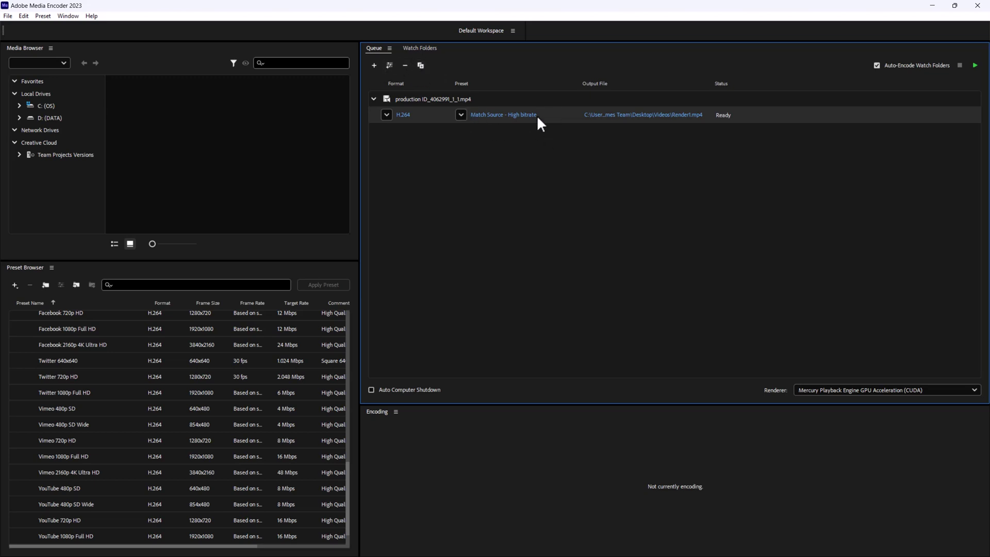
Duplicate the H.264 output, switch the first row to Facebook 720p HD, then delete that row
left_click(421, 65)
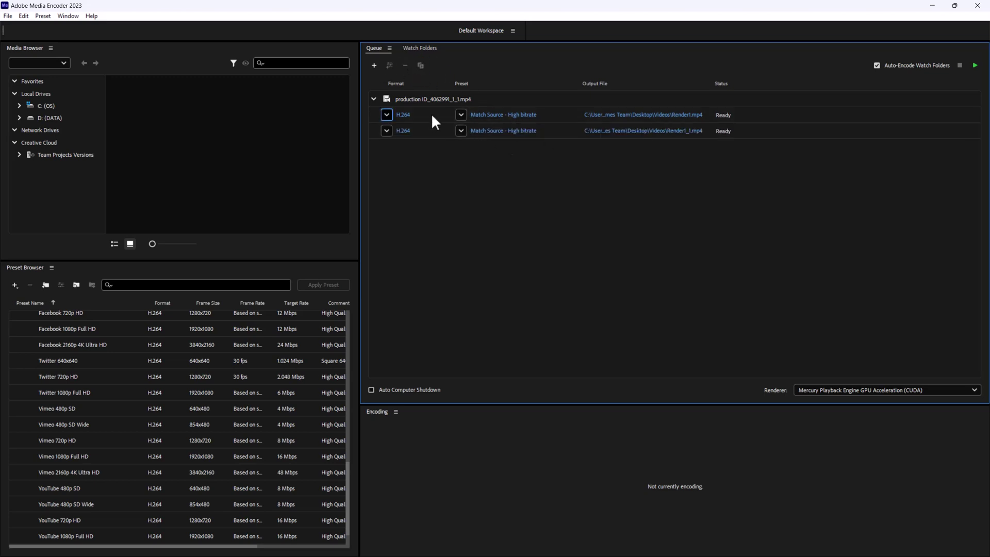
left_click(461, 114)
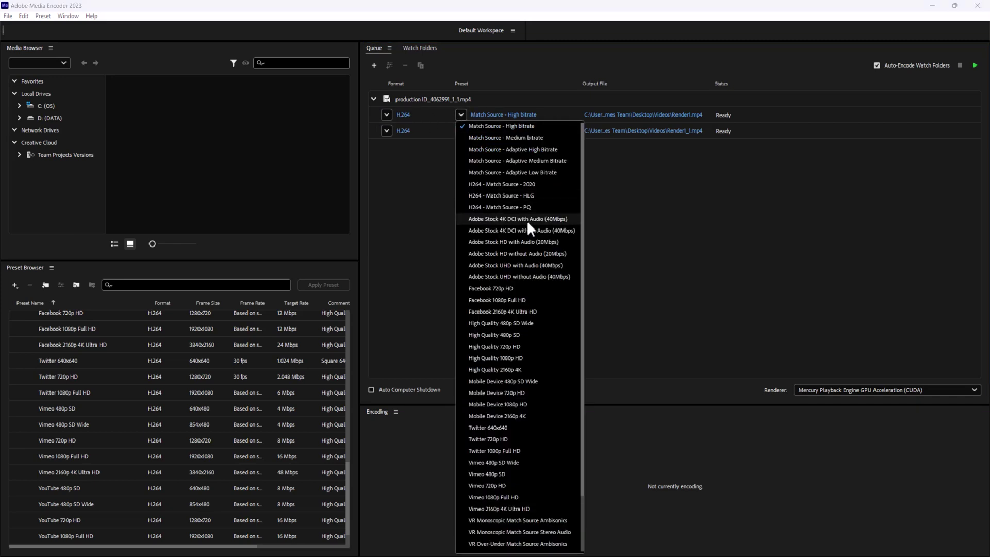
left_click(493, 288)
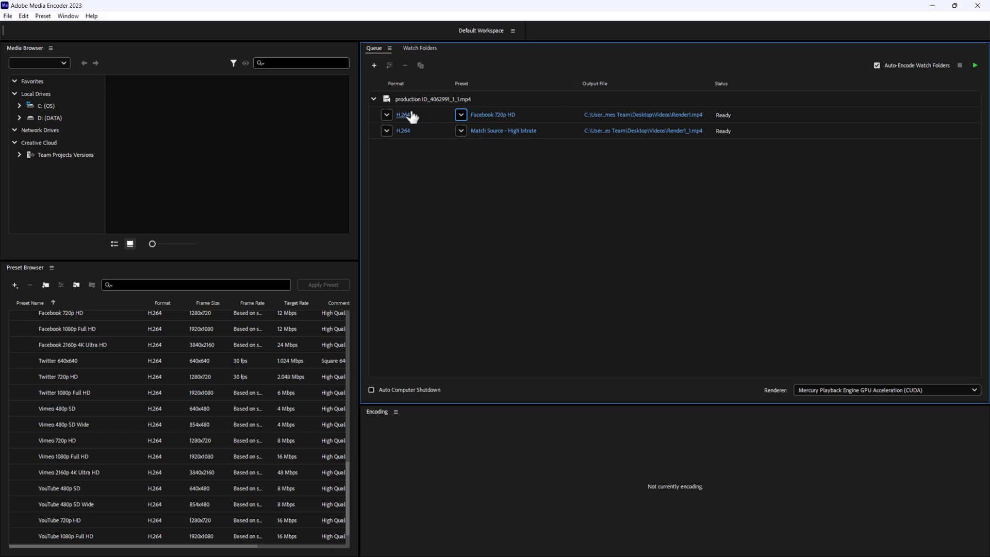
left_click(437, 112)
key("Delete")
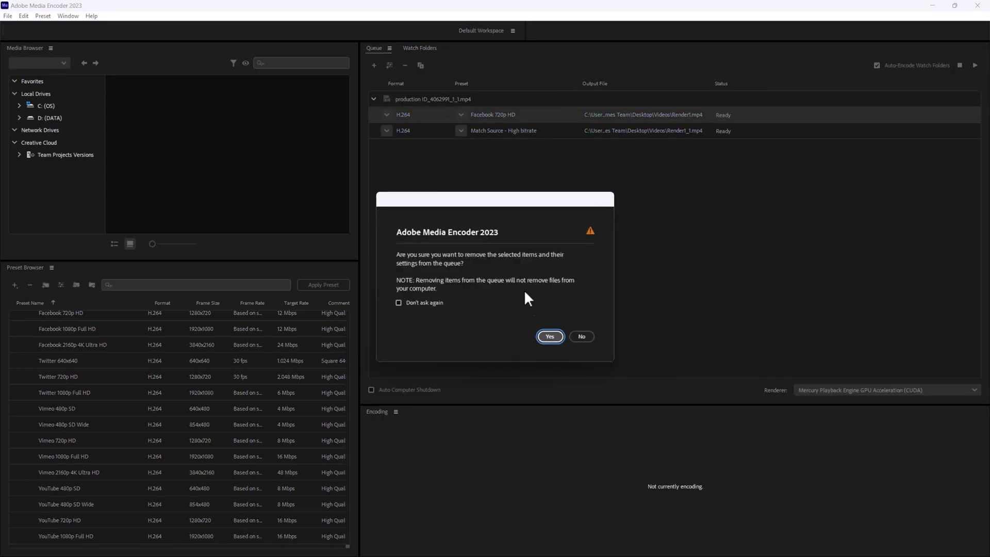
left_click(549, 337)
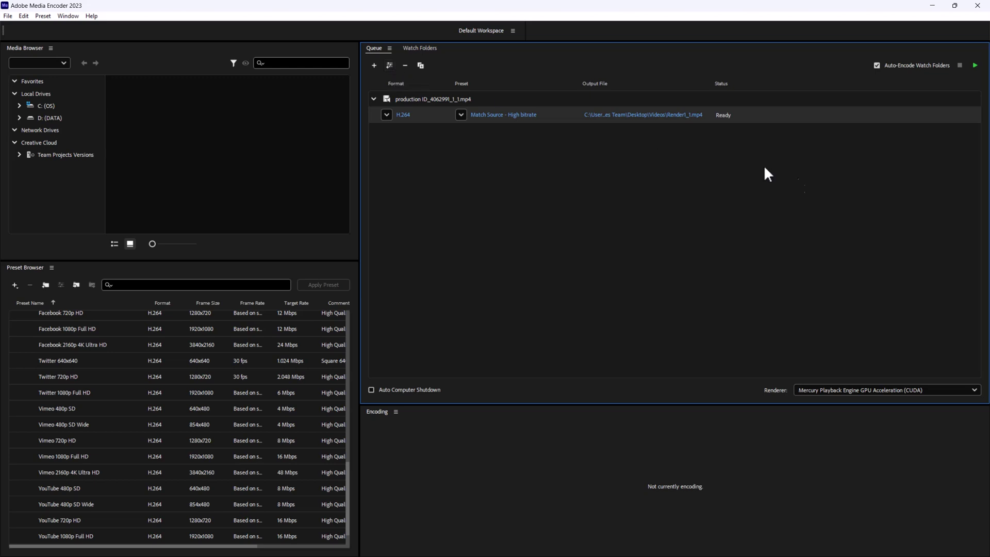
left_click(841, 392)
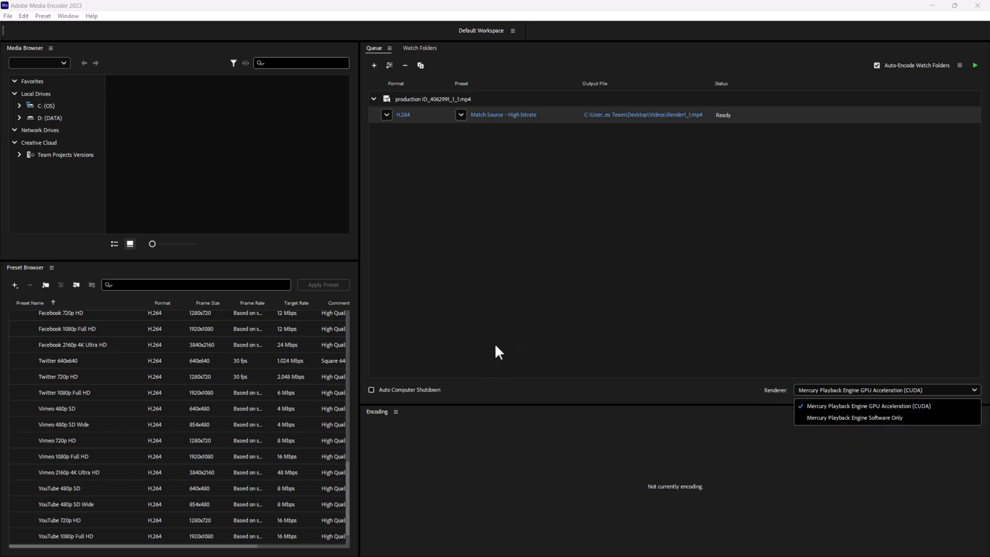
left_click(664, 254)
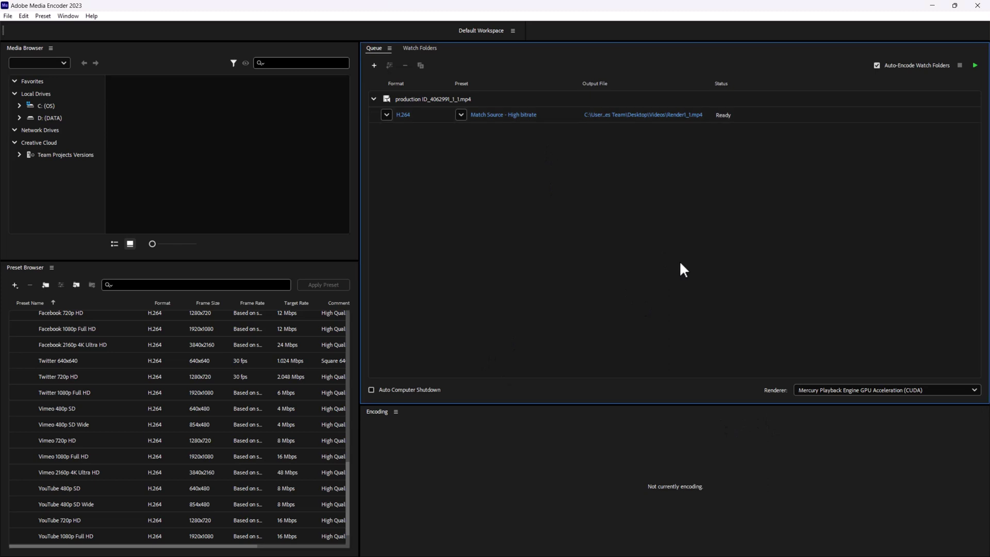
Encode the queued clip to Render1_1.mp4, then open its Videos output folder
left_click(504, 101)
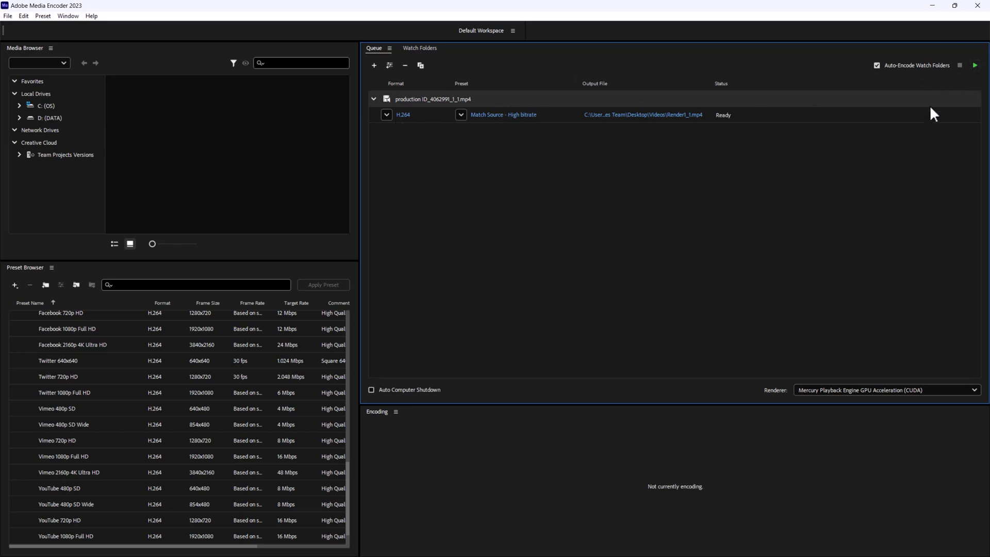
left_click(975, 65)
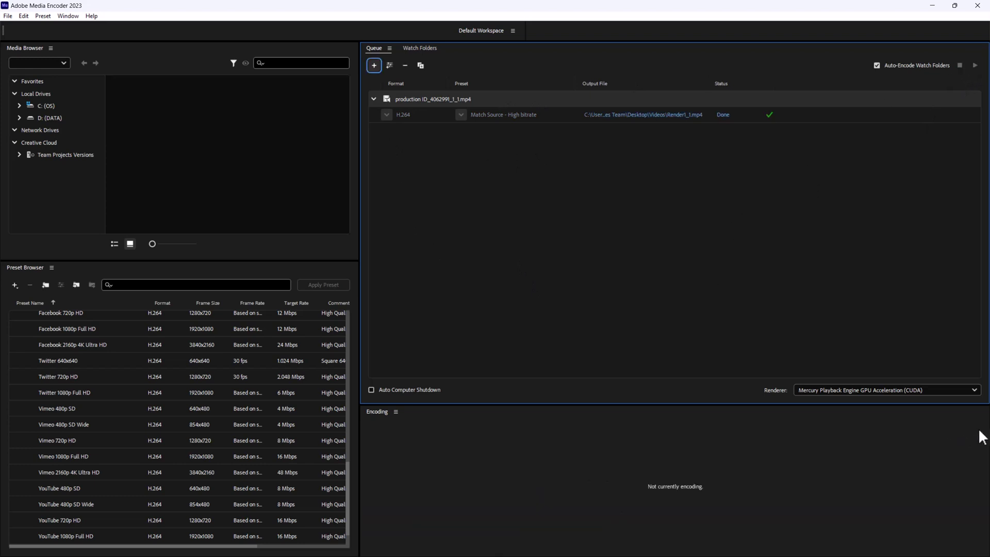
left_click(663, 115)
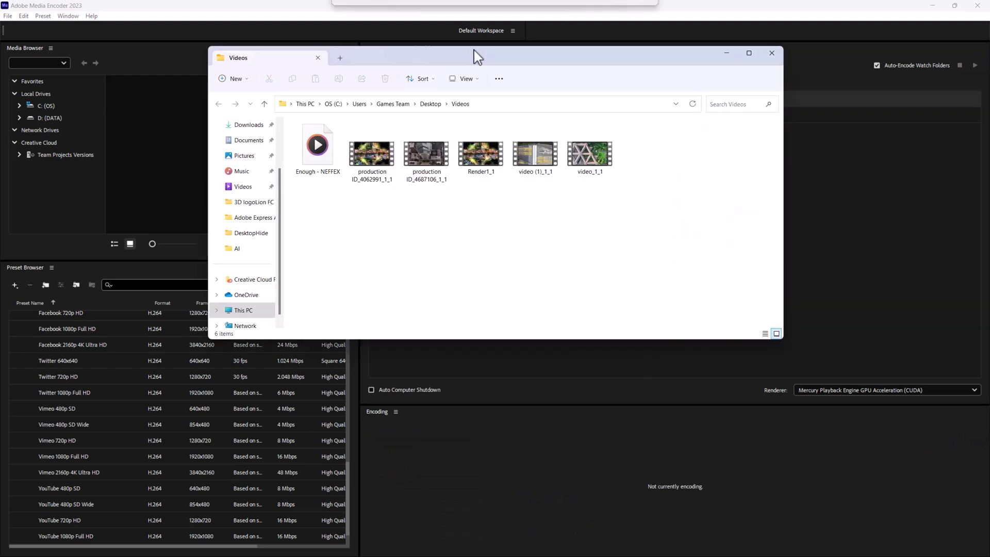
Select Render1_1 in the Videos folder, then close the File Explorer window
left_click(472, 156)
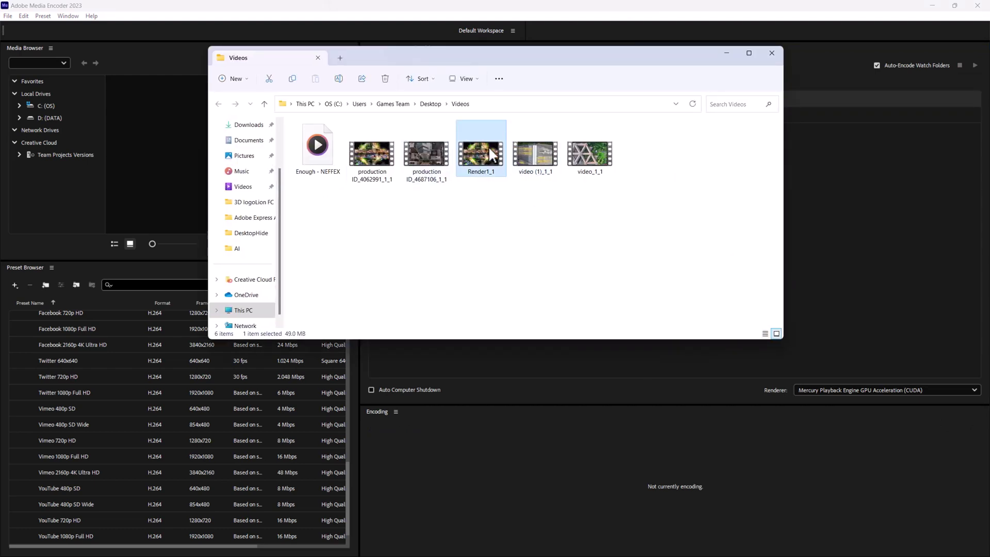
left_click(779, 49)
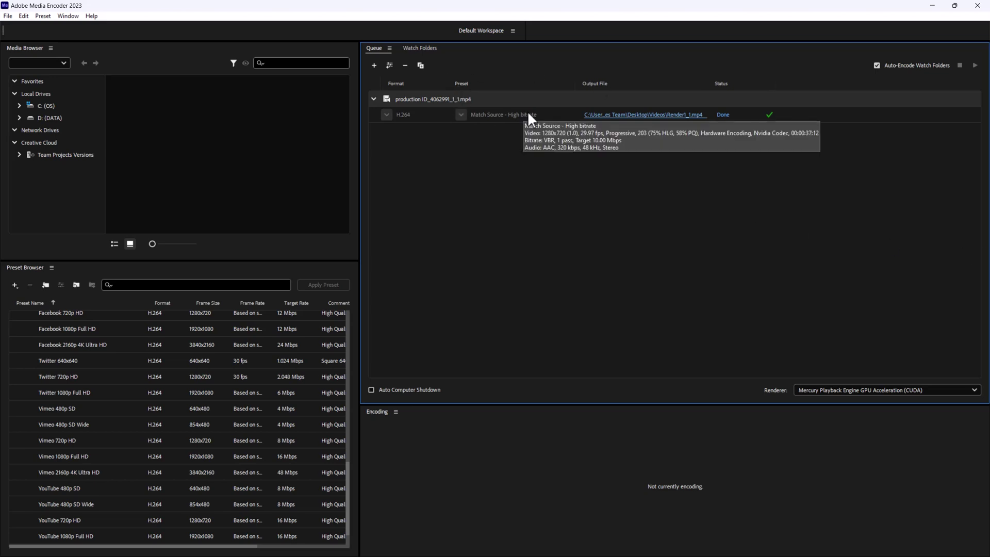
Re-add production ID_4062991_1_1.mp4 to the queue and open its H.264 export settings
left_click(374, 65)
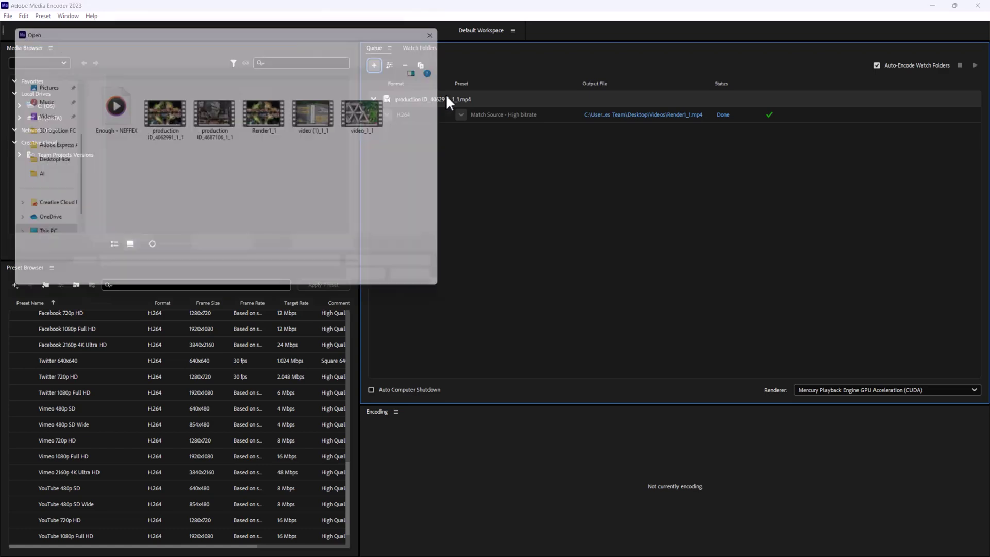
double_click(152, 120)
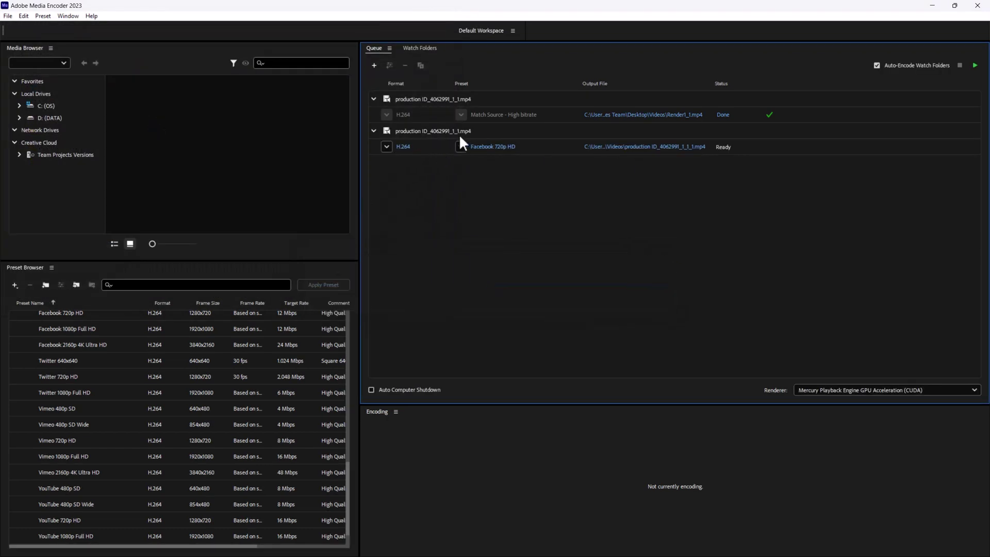
left_click(428, 129)
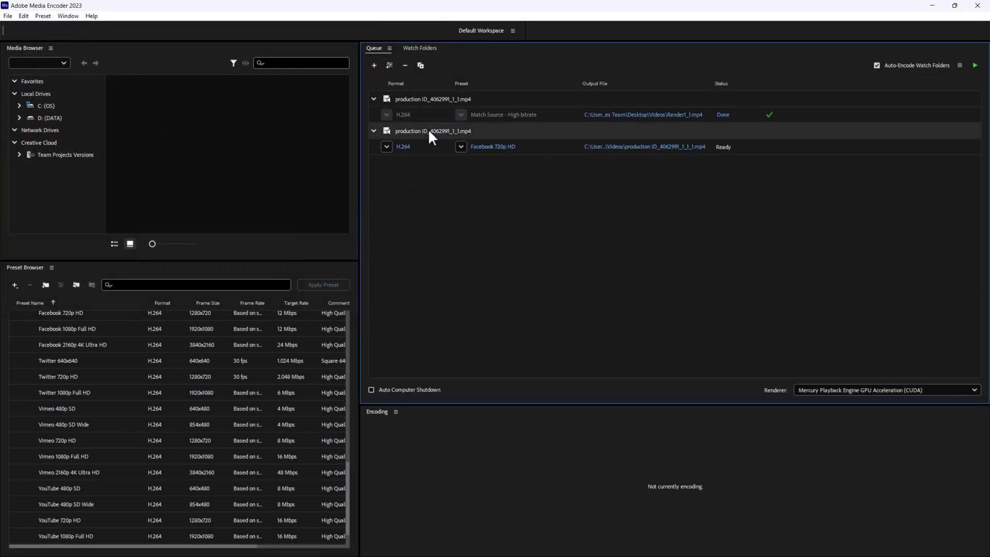
left_click(404, 147)
Resize the video output frame to 852x480 in the Video settings, switching to a Custom preset
scroll(720, 309, "down", 5)
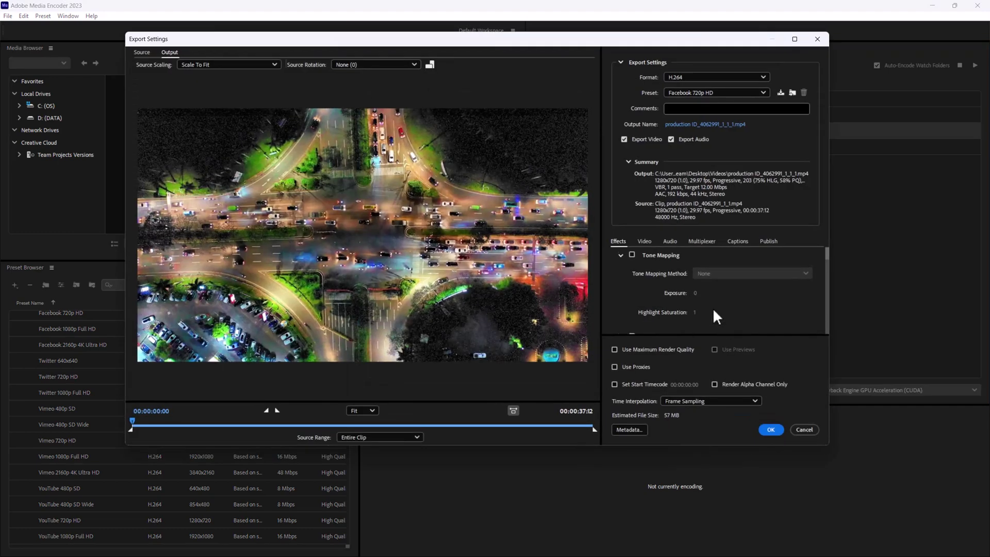
scroll(718, 299, "down", 1)
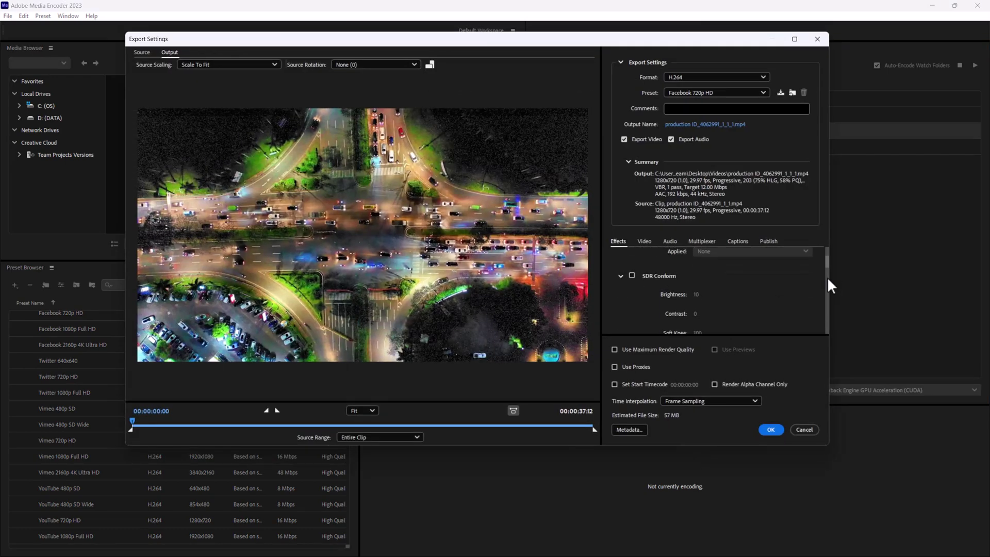
left_click(647, 241)
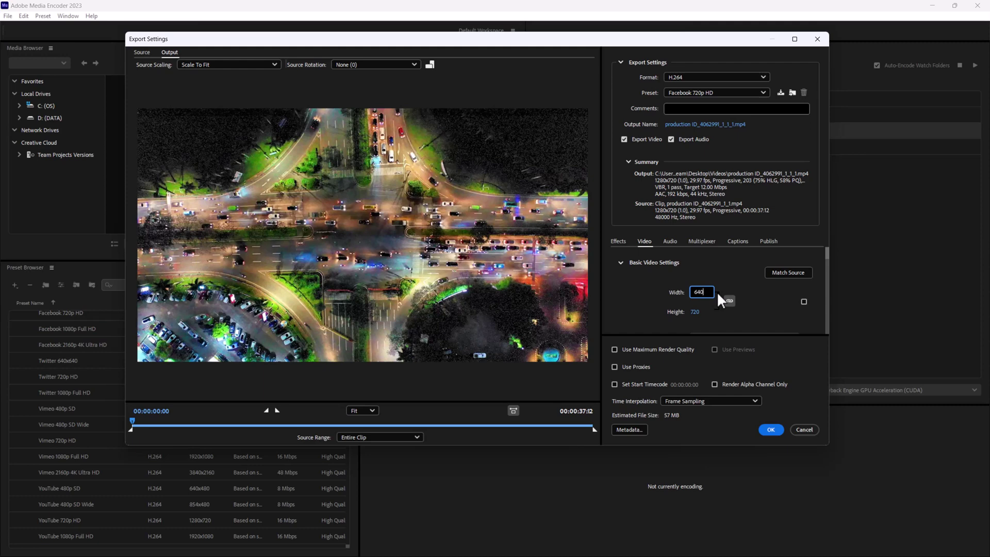
type("0")
key("Tab")
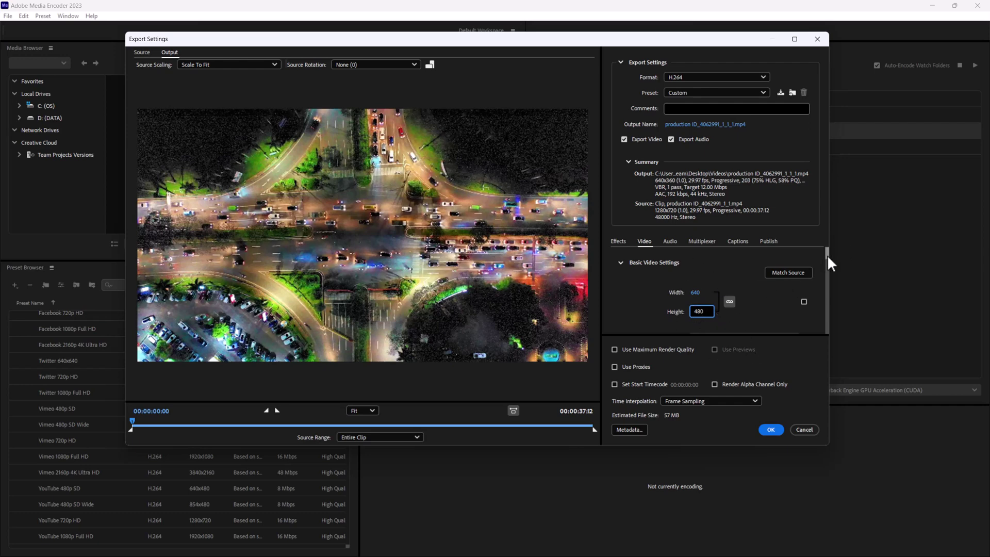
left_click_drag(827, 255, 827, 283)
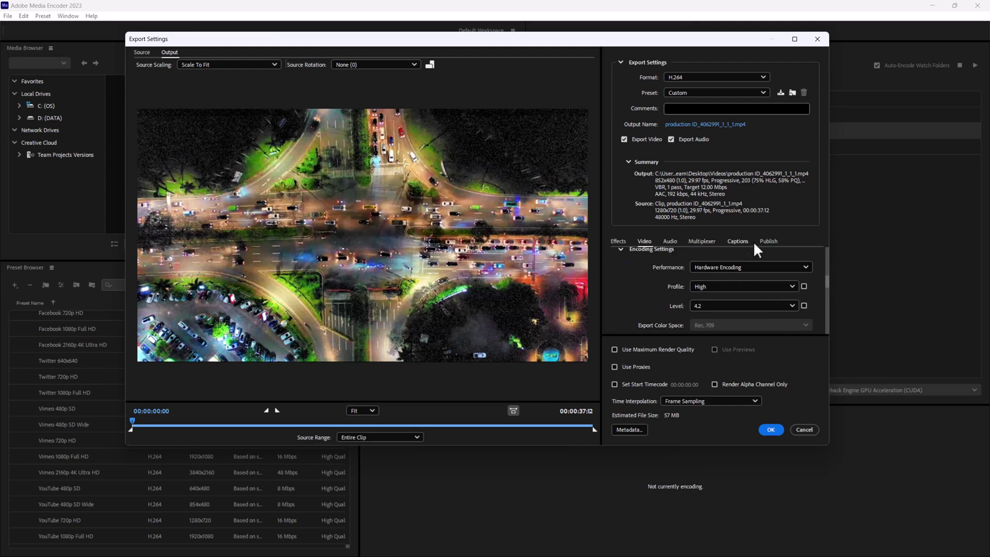
Review the Publish options for Creative Cloud, Behance, Facebook and YouTube, then close Export Settings
left_click(769, 241)
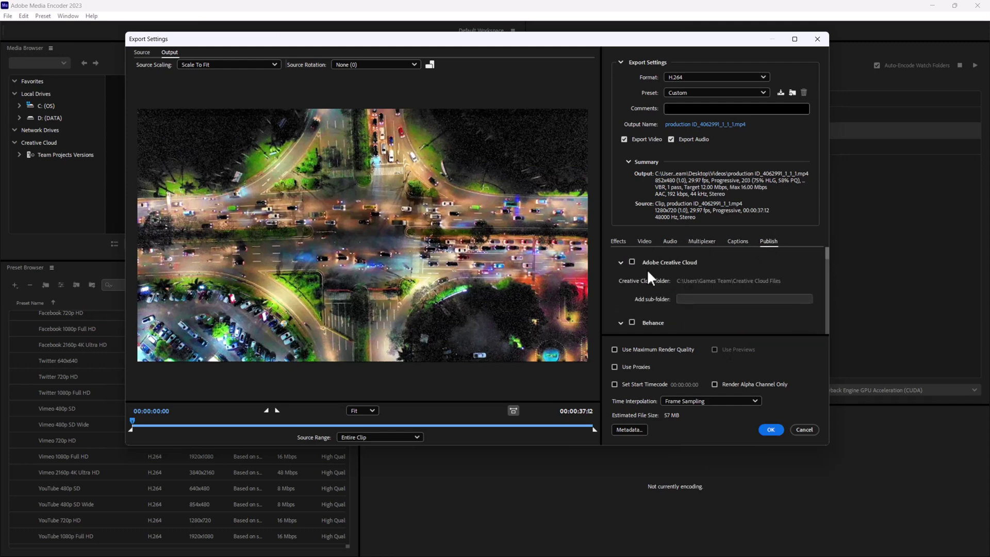
scroll(685, 317, "down", 5)
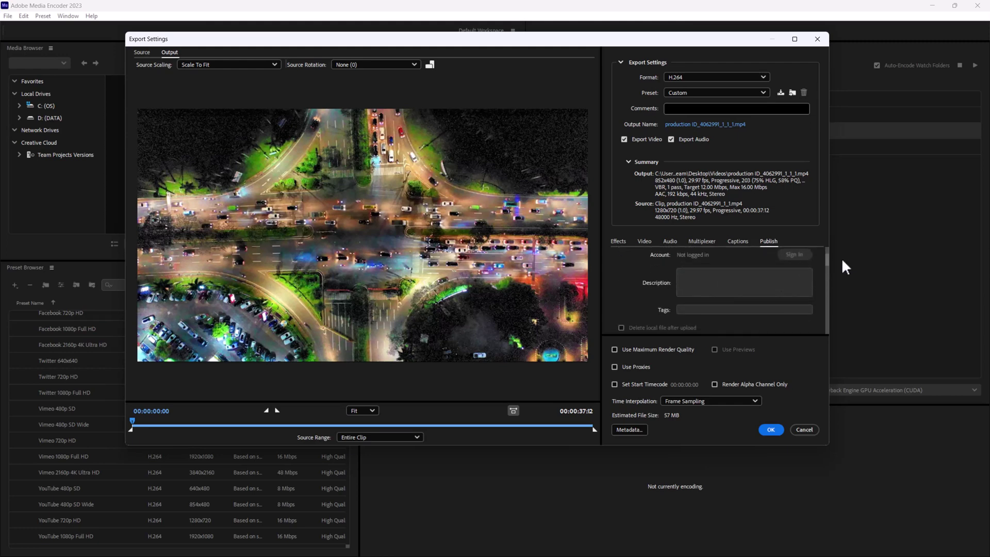
scroll(828, 260, "down", 3)
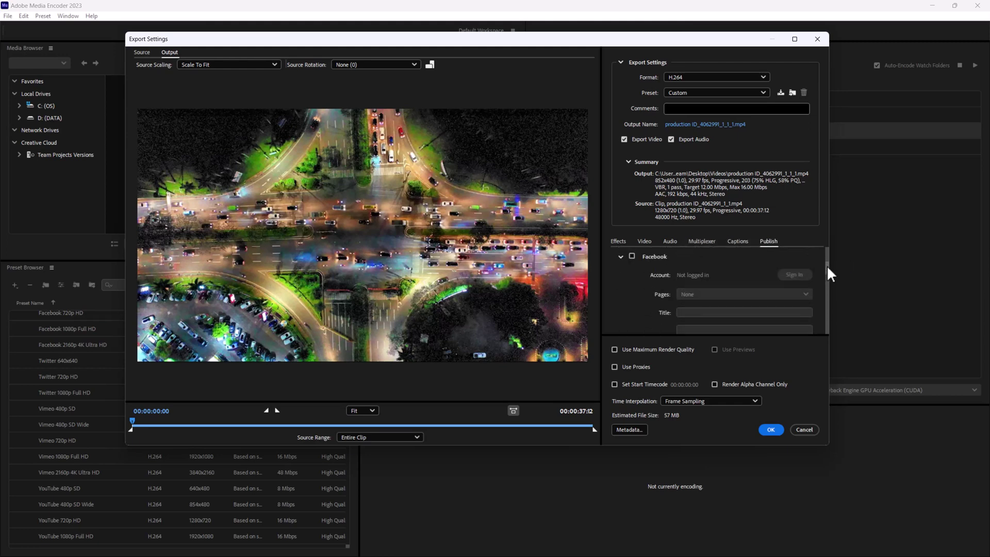
left_click_drag(828, 266, 828, 322)
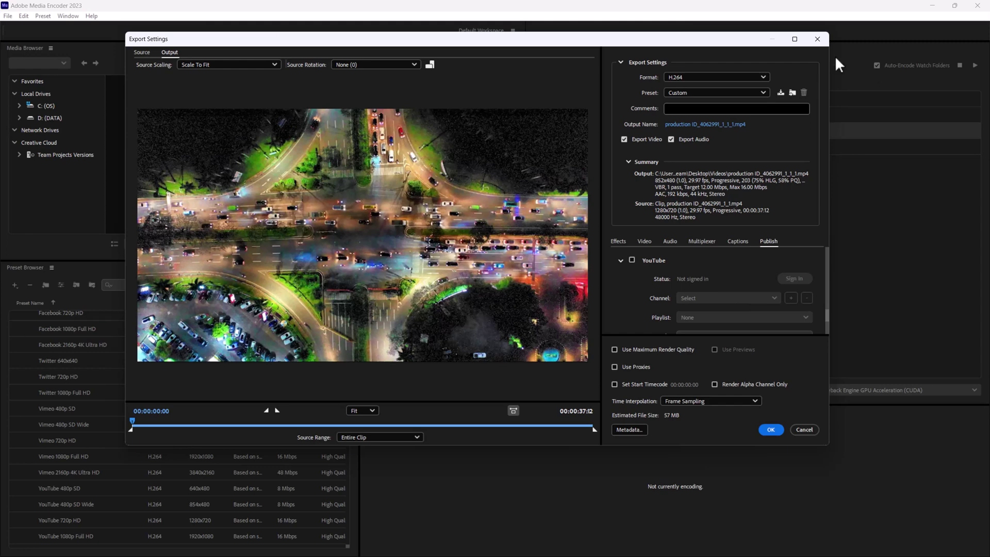
left_click(819, 39)
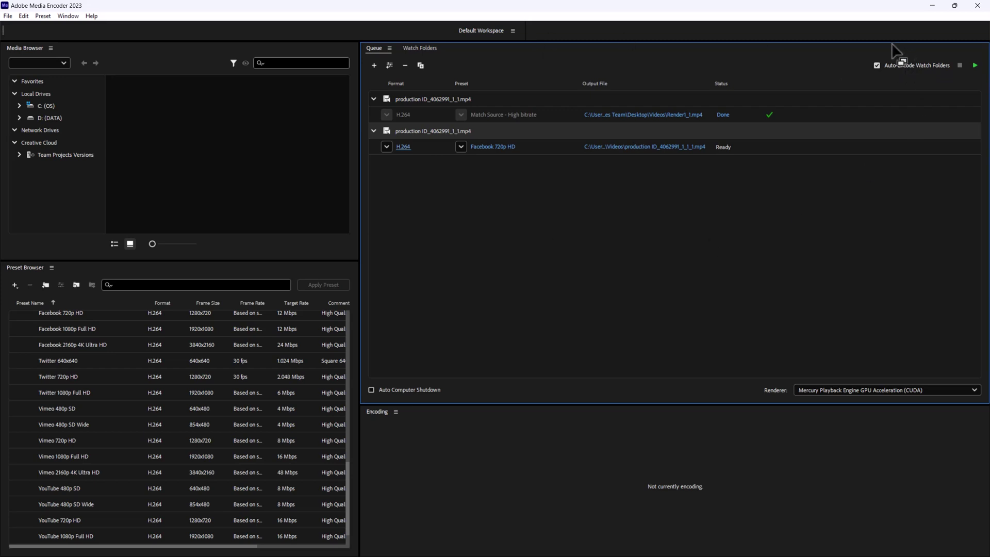
Switch from the Queue to the empty Watch Folders list
left_click(415, 48)
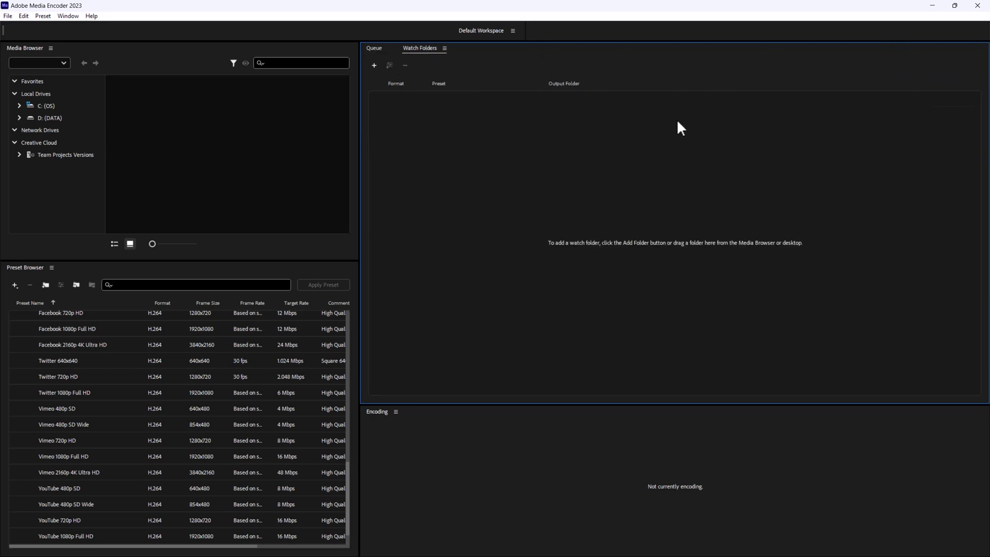